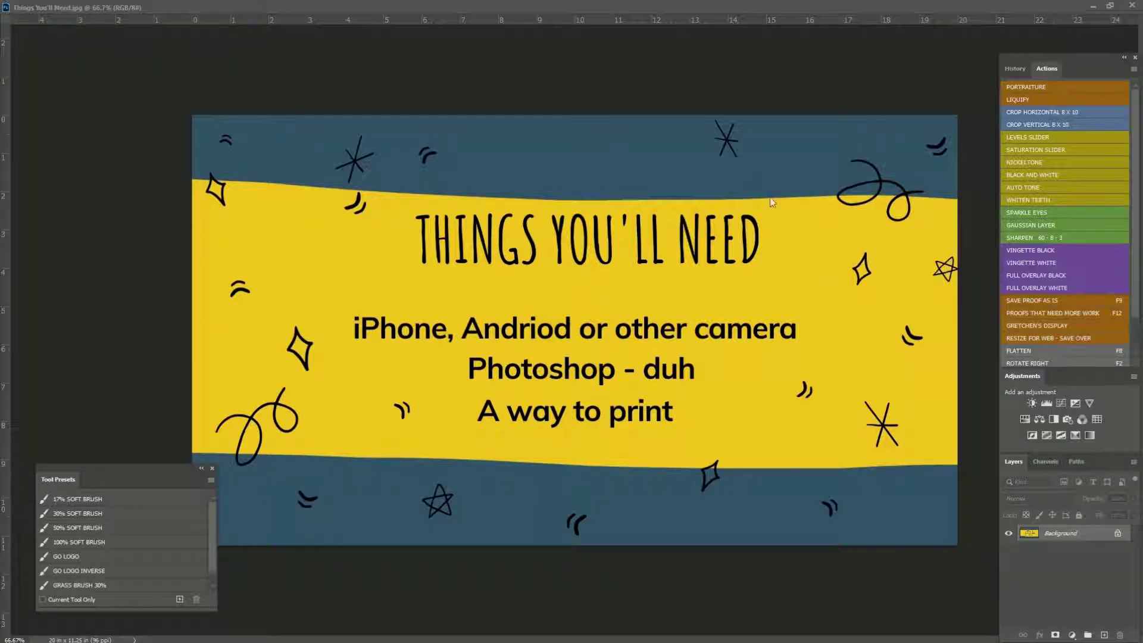
Open the portrait IMG_0484.jpg as a floating window over the Things You'll Need slide
{"action": "mouse_move", "coordinate": [381, 641]}
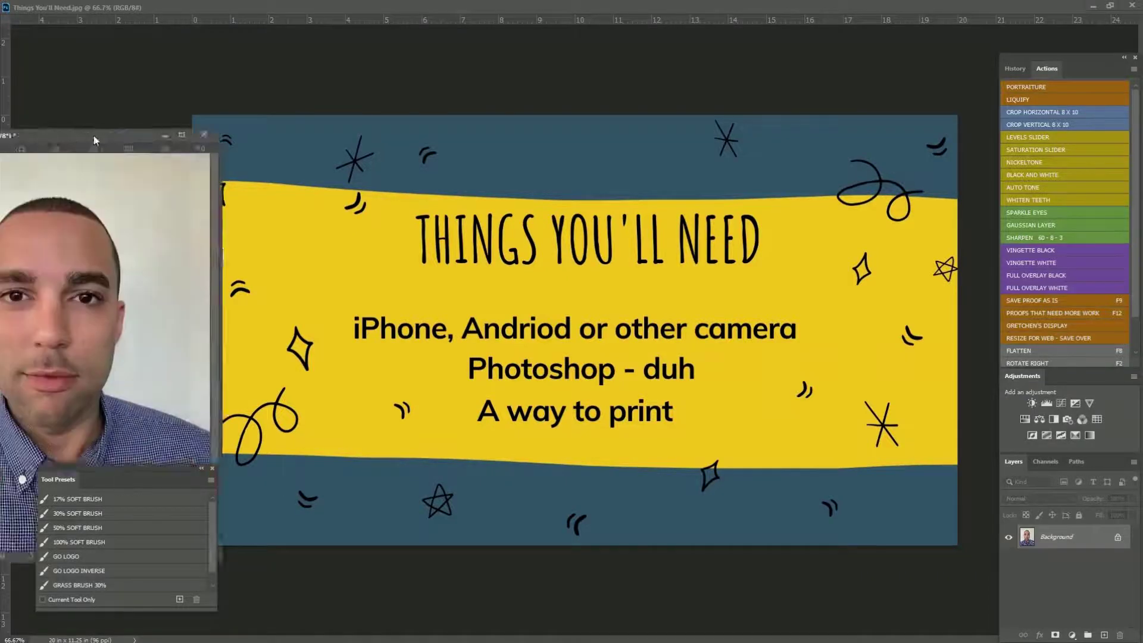
Center, maximize, restore and then close the IMG_0484 portrait
{"action": "left_click_drag", "start_coordinate": [172, 134], "coordinate": [632, 109]}
{"action": "left_click", "coordinate": [700, 109]}
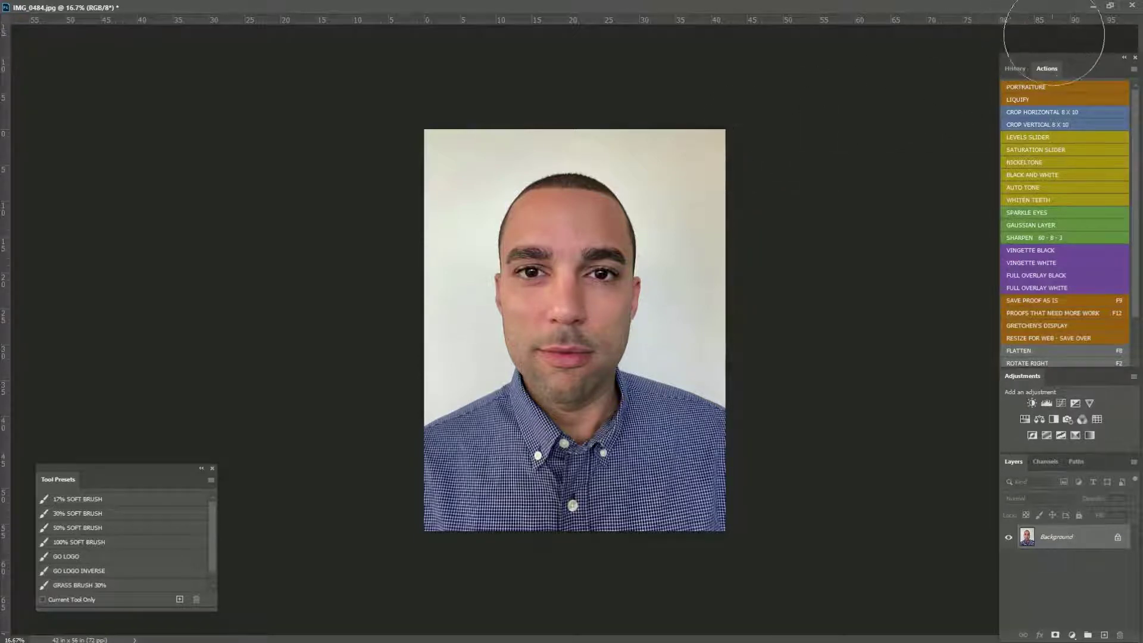
{"action": "left_click", "coordinate": [1110, 5]}
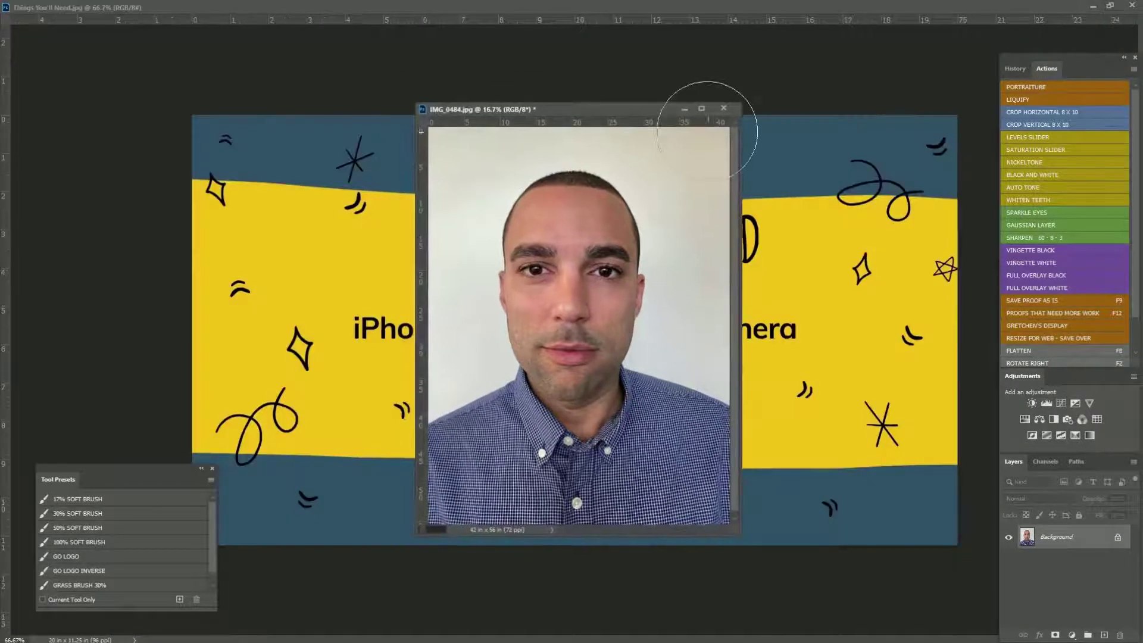
{"action": "left_click", "coordinate": [724, 108]}
Bring IMG_0496.jpg to the front and maximize its window
{"action": "key", "text": "ctrl+Tab"}
{"action": "left_click_drag", "start_coordinate": [498, 114], "coordinate": [603, 105]}
{"action": "left_click", "coordinate": [738, 108]}
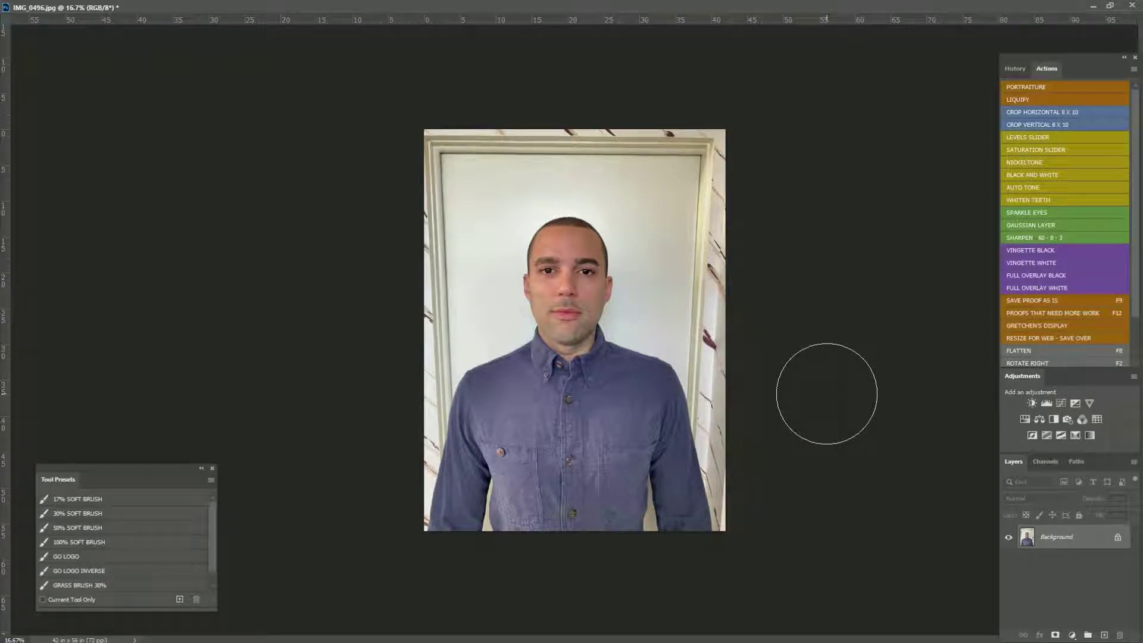
Return to standard screen mode and dock IMG_0496.jpg as a tabbed document
{"action": "key", "text": "Tab"}
{"action": "key", "text": "Tab"}
{"action": "left_click", "coordinate": [1110, 5]}
{"action": "left_click_drag", "start_coordinate": [653, 111], "coordinate": [640, 38]}
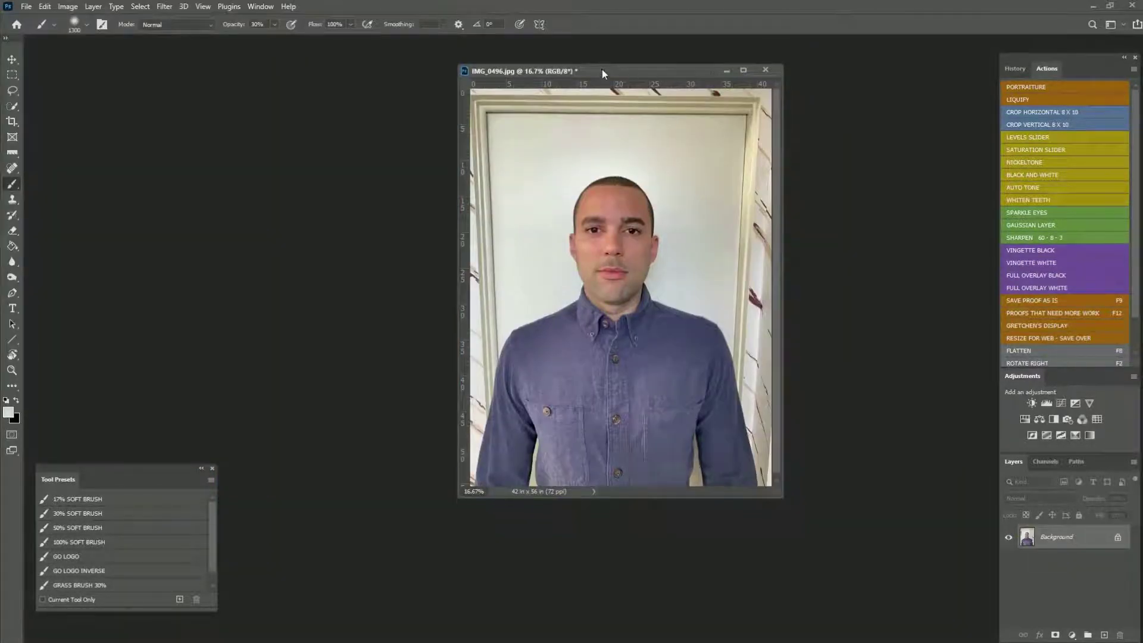
{"action": "left_click_drag", "start_coordinate": [601, 62], "coordinate": [598, 44]}
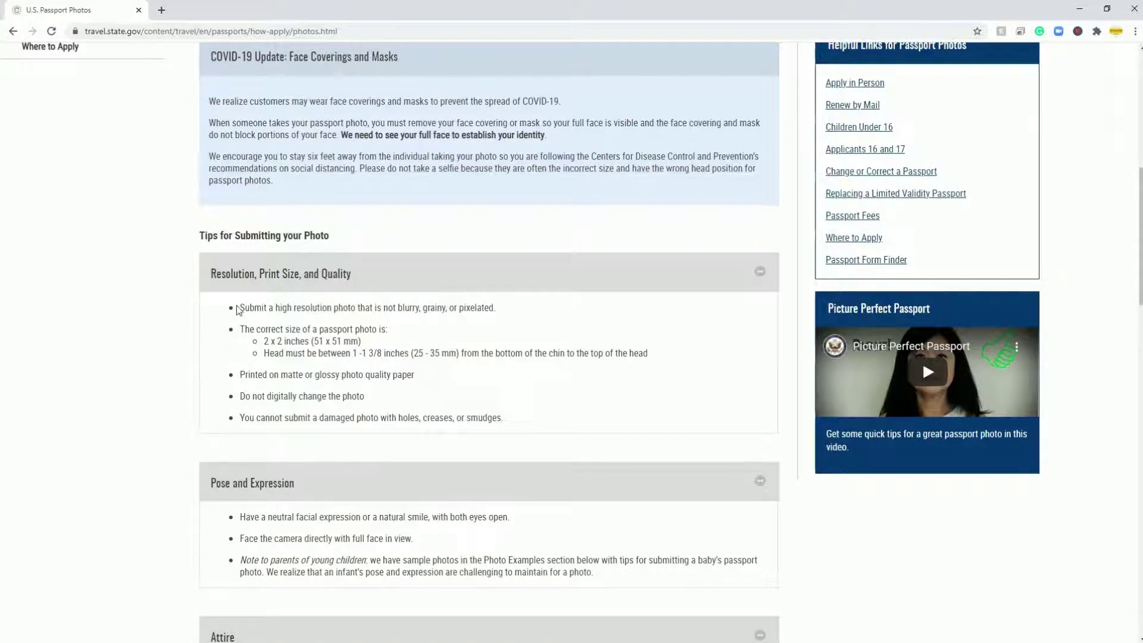
Highlight the Resolution, Print Size and Quality requirements, then shrink the Chrome window
{"action": "mouse_move", "coordinate": [236, 309]}
{"action": "left_mouse_down"}
{"action": "mouse_move", "coordinate": [497, 307]}
{"action": "mouse_move", "coordinate": [384, 375]}
{"action": "mouse_move", "coordinate": [515, 420]}
{"action": "left_mouse_up"}
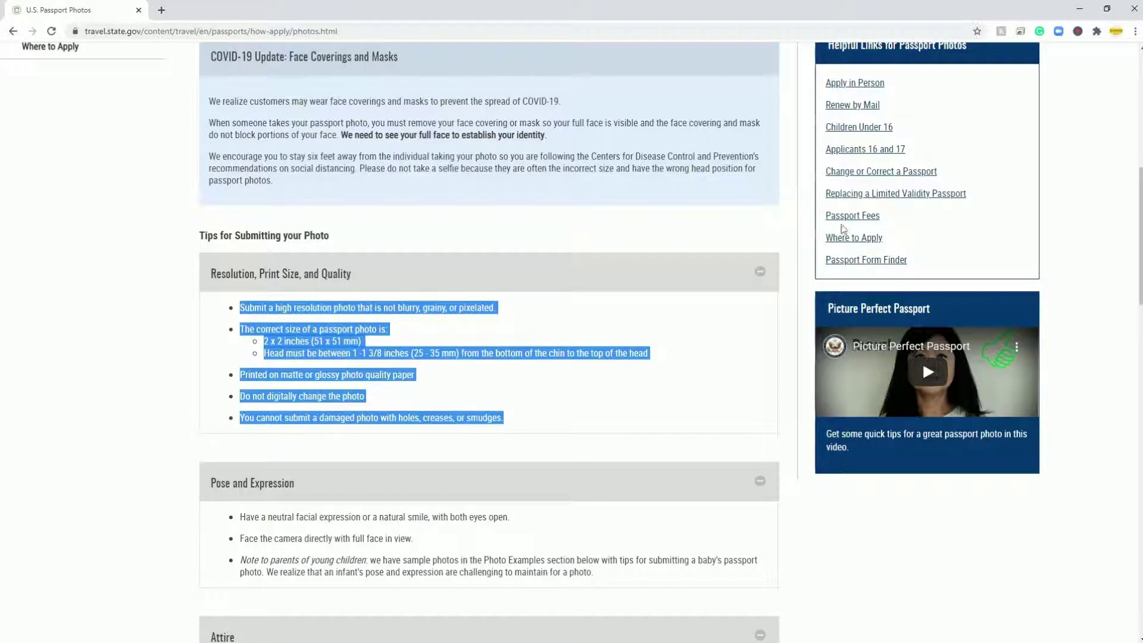
{"action": "left_click", "coordinate": [1107, 9]}
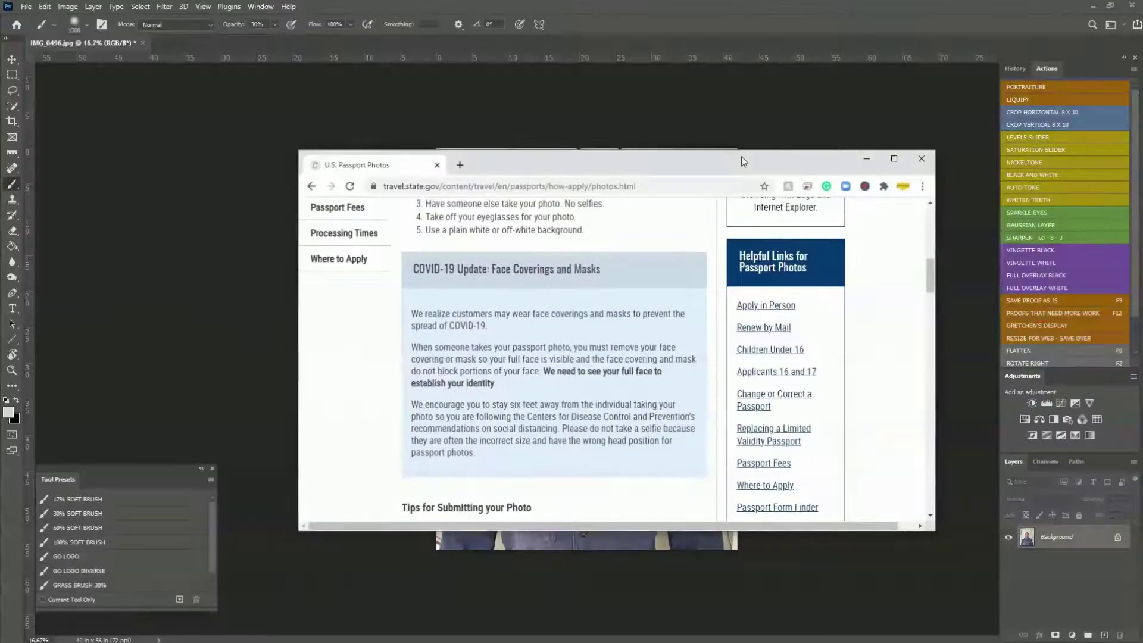
Set the Crop tool to 2 in x 2 in at 300 px/in
{"action": "left_click", "coordinate": [866, 159]}
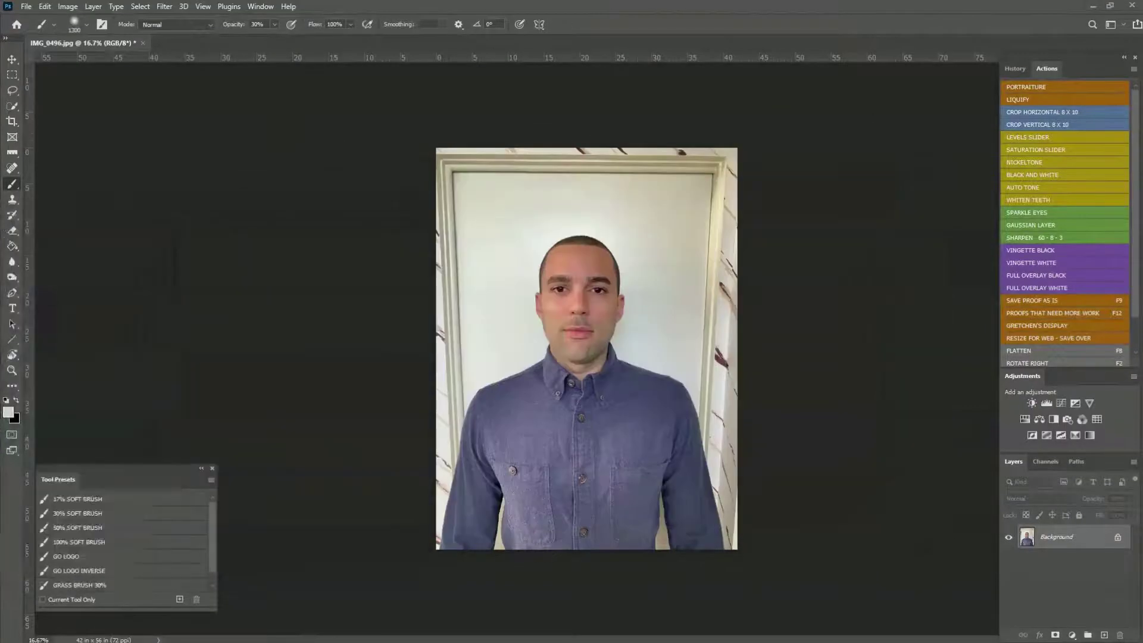
{"action": "left_click", "coordinate": [11, 123]}
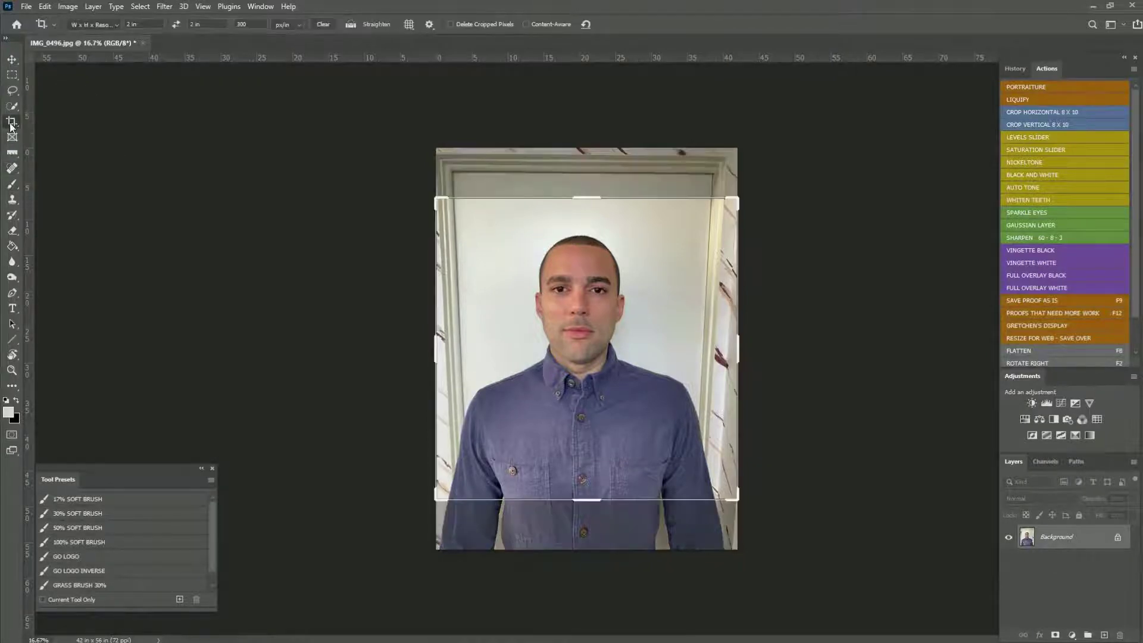
{"action": "left_click", "coordinate": [129, 25]}
{"action": "type", "text": "2"}
{"action": "key", "text": "Tab"}
{"action": "type", "text": "2 in"}
{"action": "key", "text": "Tab"}
Frame the head and shoulders in the square crop, apply it, and zoom to 100%
{"action": "left_click_drag", "start_coordinate": [431, 194], "coordinate": [464, 227]}
{"action": "left_click_drag", "start_coordinate": [661, 317], "coordinate": [680, 360]}
{"action": "left_click_drag", "start_coordinate": [709, 472], "coordinate": [691, 455]}
{"action": "left_click_drag", "start_coordinate": [694, 241], "coordinate": [686, 250]}
{"action": "mouse_move", "coordinate": [640, 316]}
{"action": "left_mouse_down"}
{"action": "mouse_move", "coordinate": [639, 337]}
{"action": "mouse_move", "coordinate": [655, 326]}
{"action": "left_mouse_up"}
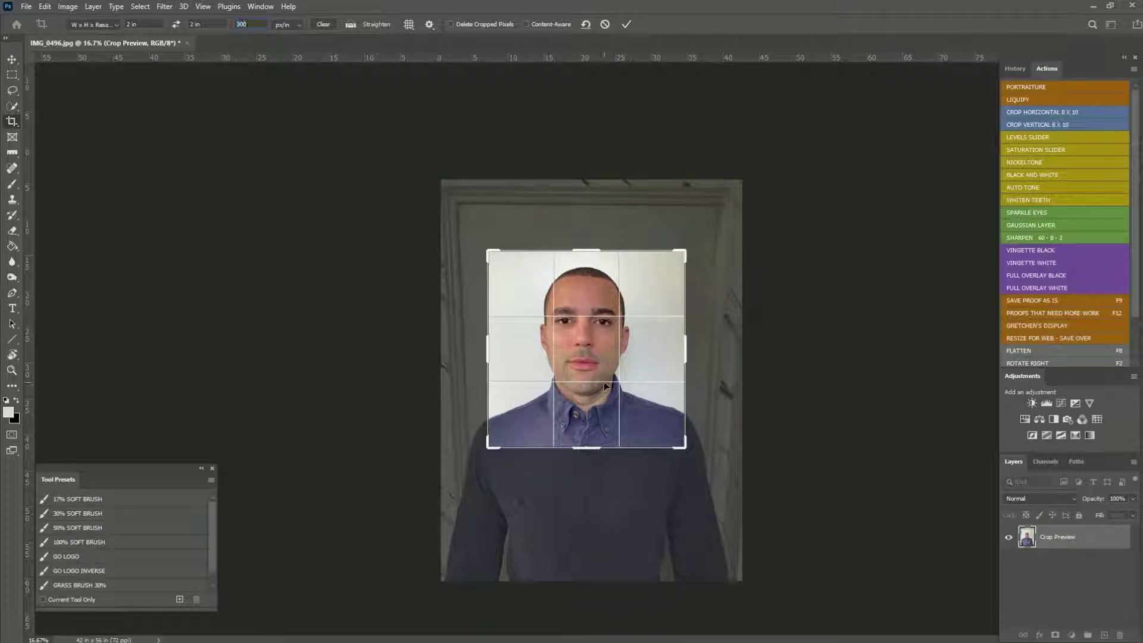
{"action": "key", "text": "Return"}
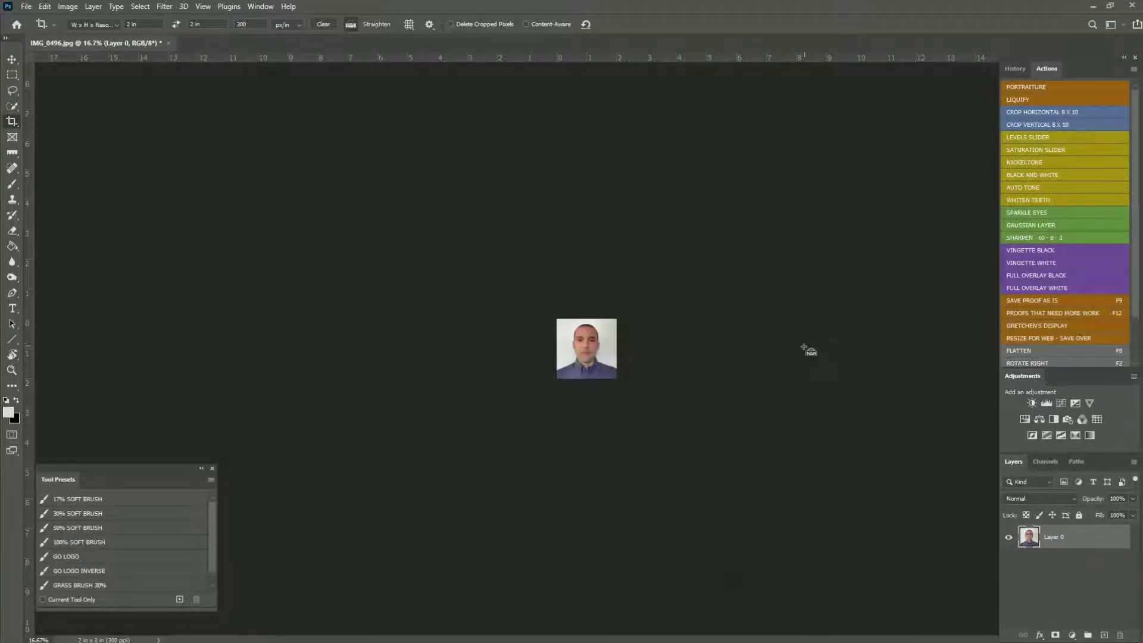
{"action": "key", "text": "ctrl+plus"}
{"action": "key", "text": "ctrl+plus"}
{"action": "key", "text": "ctrl+plus"}
{"action": "key", "text": "ctrl+plus"}
{"action": "key", "text": "ctrl+plus"}
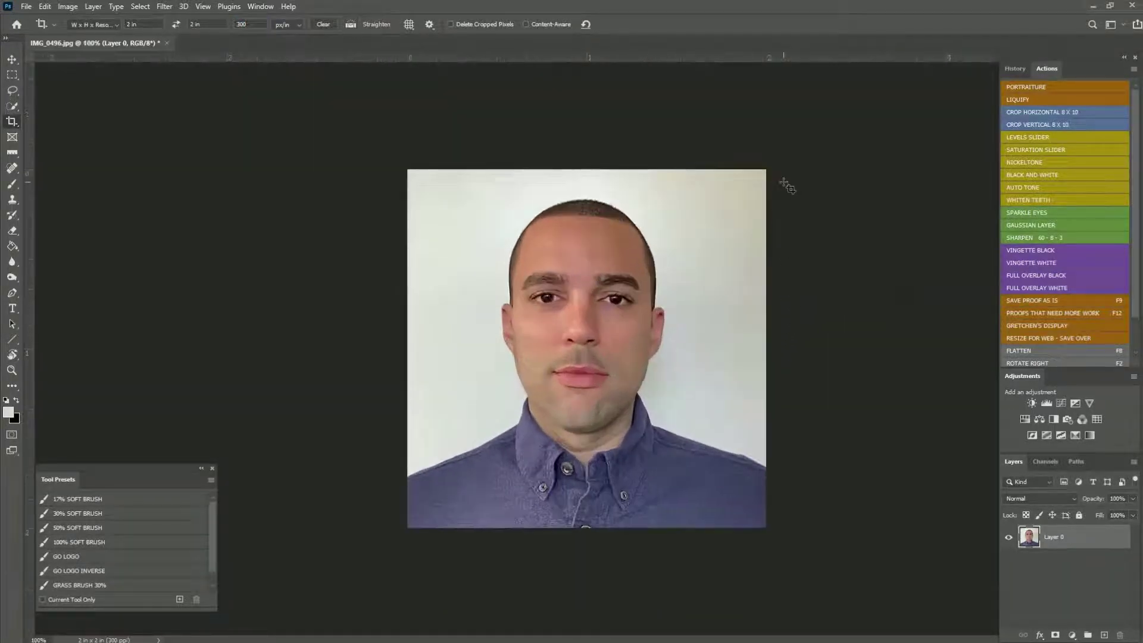
Recheck the passport page's photo tips in Chrome, then move the browser off screen
{"action": "key", "text": "alt+Tab"}
{"action": "left_click_drag", "start_coordinate": [353, 138], "coordinate": [444, 174]}
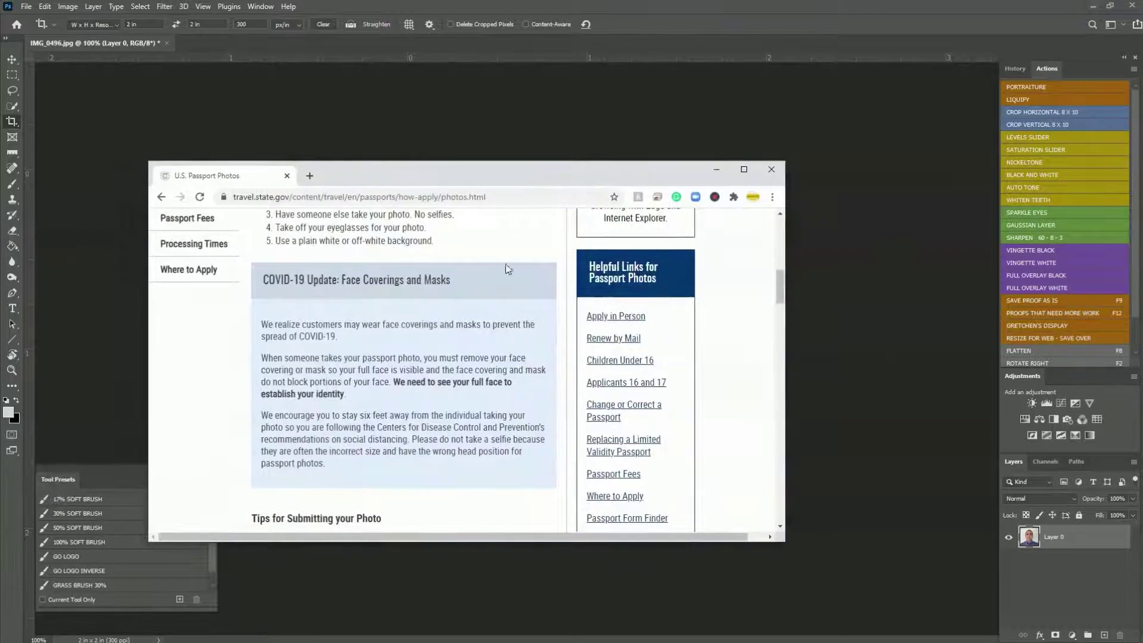
{"action": "scroll", "coordinate": [783, 292], "scroll_direction": "up", "scroll_amount": 2}
{"action": "scroll", "coordinate": [646, 357], "scroll_direction": "down", "scroll_amount": 7}
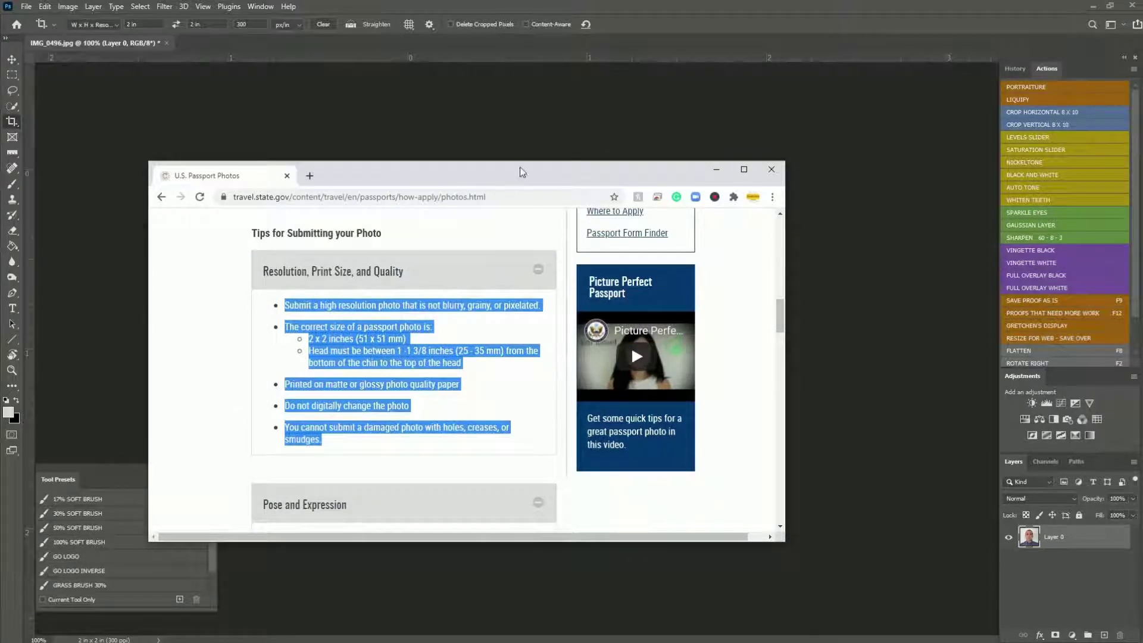
{"action": "left_click_drag", "start_coordinate": [520, 173], "coordinate": [0, 172]}
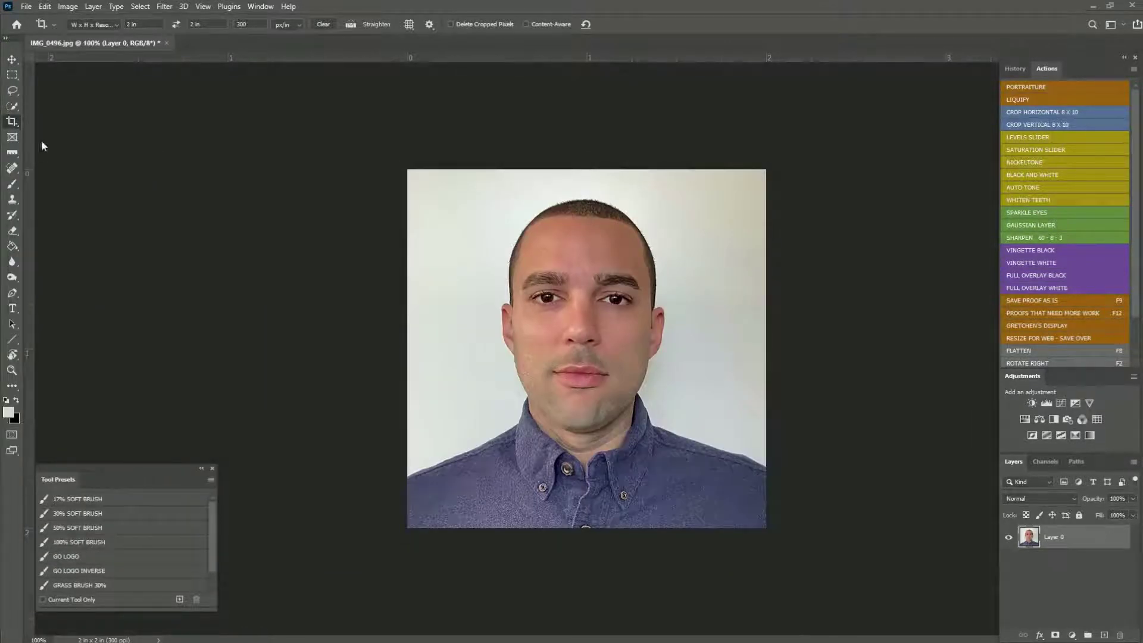
Measure the head with a rectangular marquee (about 1.277 in crown to chin), then deselect
{"action": "left_click", "coordinate": [18, 75]}
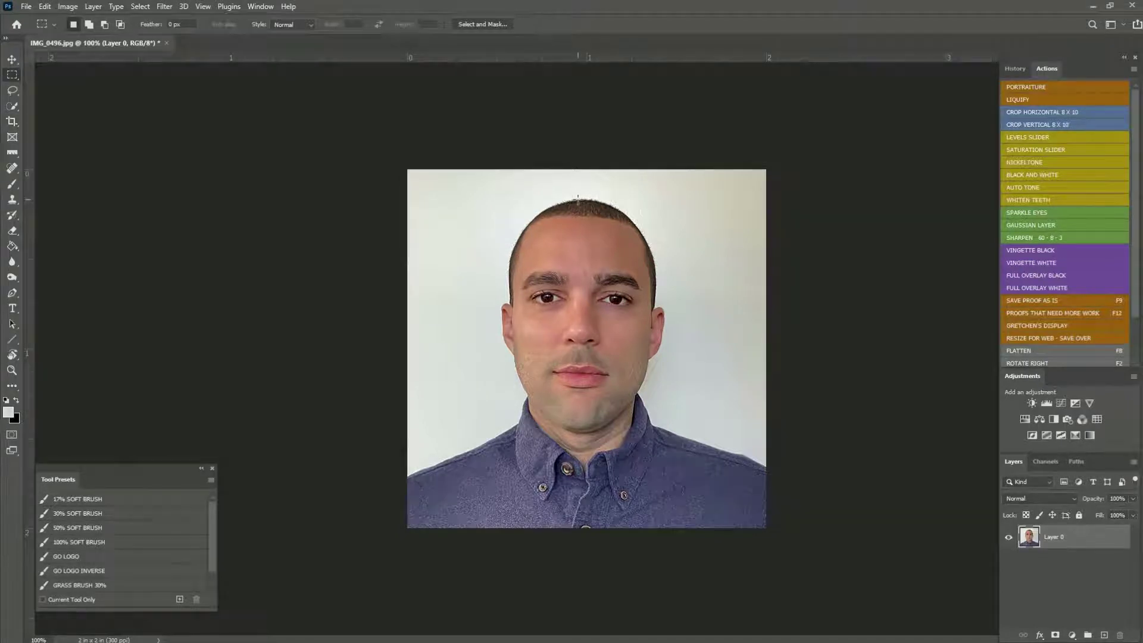
{"action": "left_click_drag", "start_coordinate": [579, 237], "coordinate": [591, 427]}
{"action": "left_click", "coordinate": [596, 228]}
Compare the original and cropped History states, settling on the state just after the crop
{"action": "left_click", "coordinate": [1015, 70]}
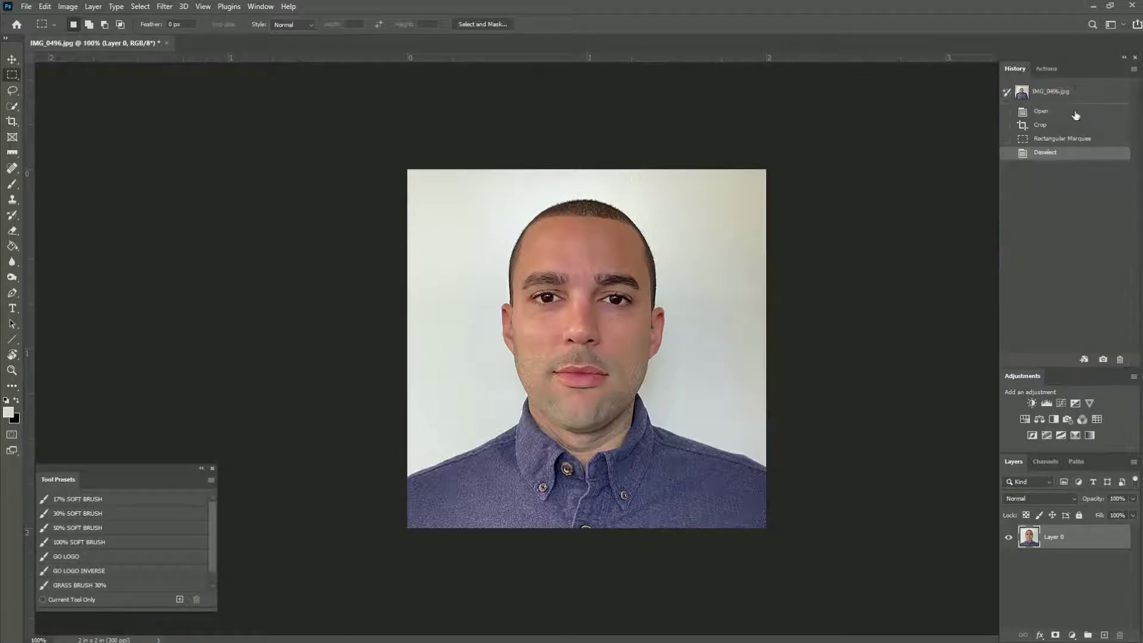
{"action": "left_click", "coordinate": [1074, 112]}
{"action": "key", "text": "ctrl+minus"}
{"action": "key", "text": "ctrl+minus"}
{"action": "key", "text": "ctrl+minus"}
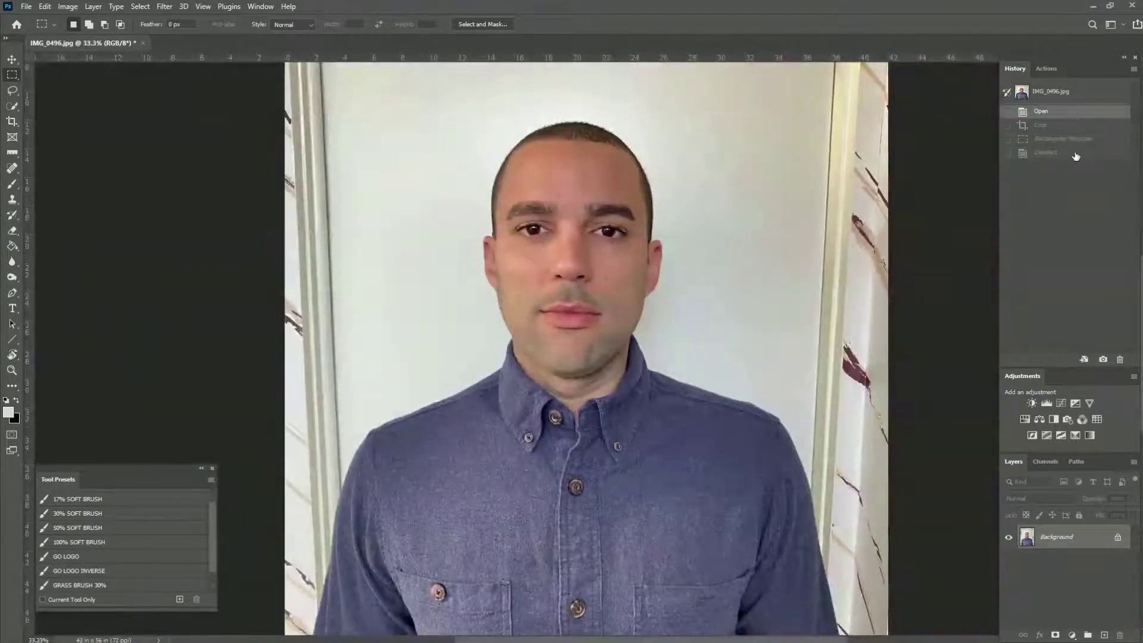
{"action": "key", "text": "ctrl+minus"}
{"action": "left_click", "coordinate": [1074, 153]}
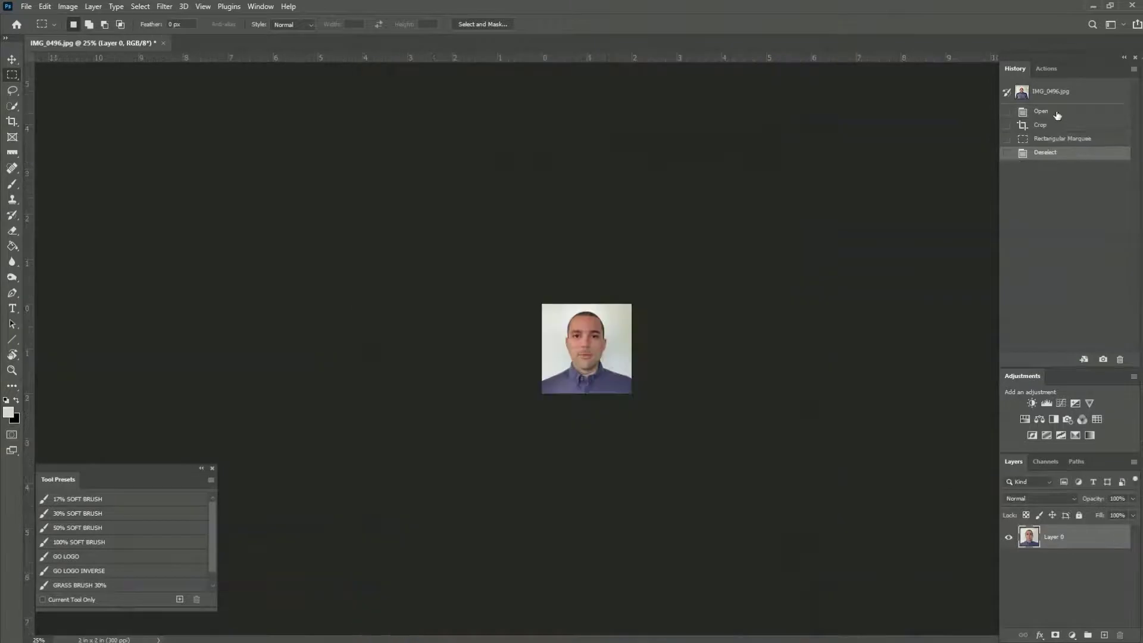
{"action": "left_click", "coordinate": [1061, 128]}
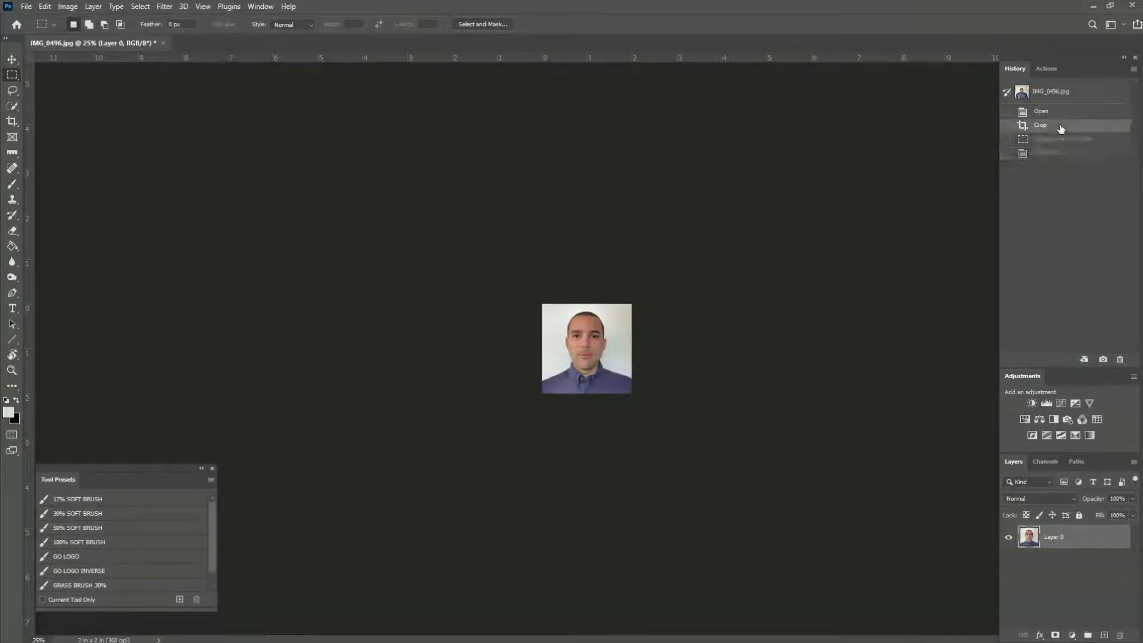
{"action": "key", "text": "ctrl+plus"}
{"action": "key", "text": "ctrl+plus"}
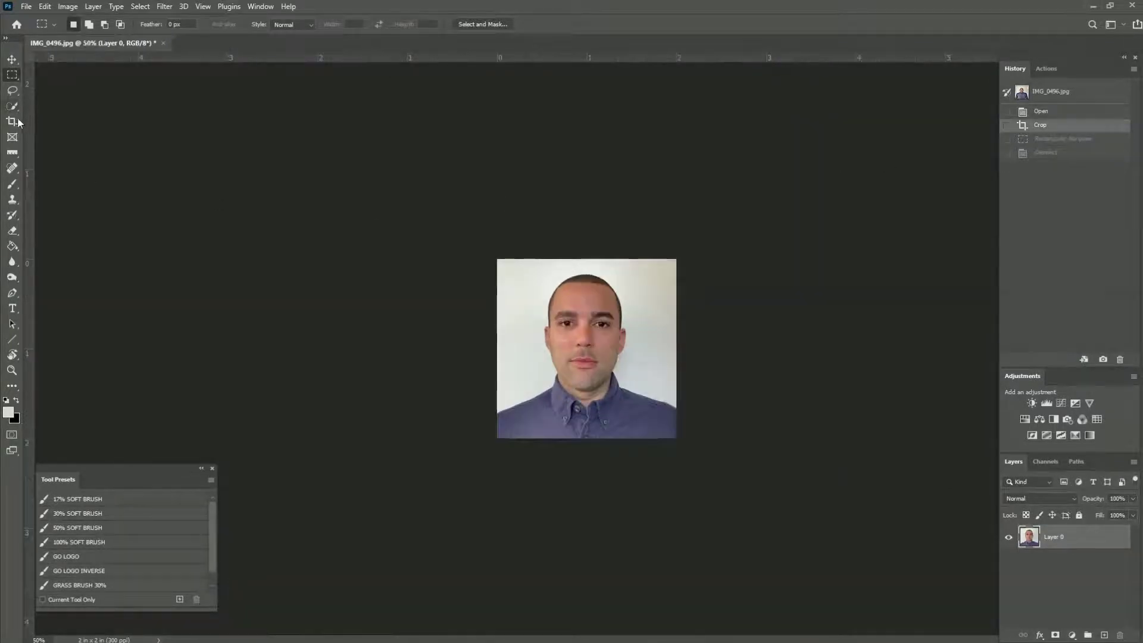
Try a tighter 2 x 2 inch crop, then revert to the first crop at 100%
{"action": "key", "text": "c"}
{"action": "left_click", "coordinate": [498, 261]}
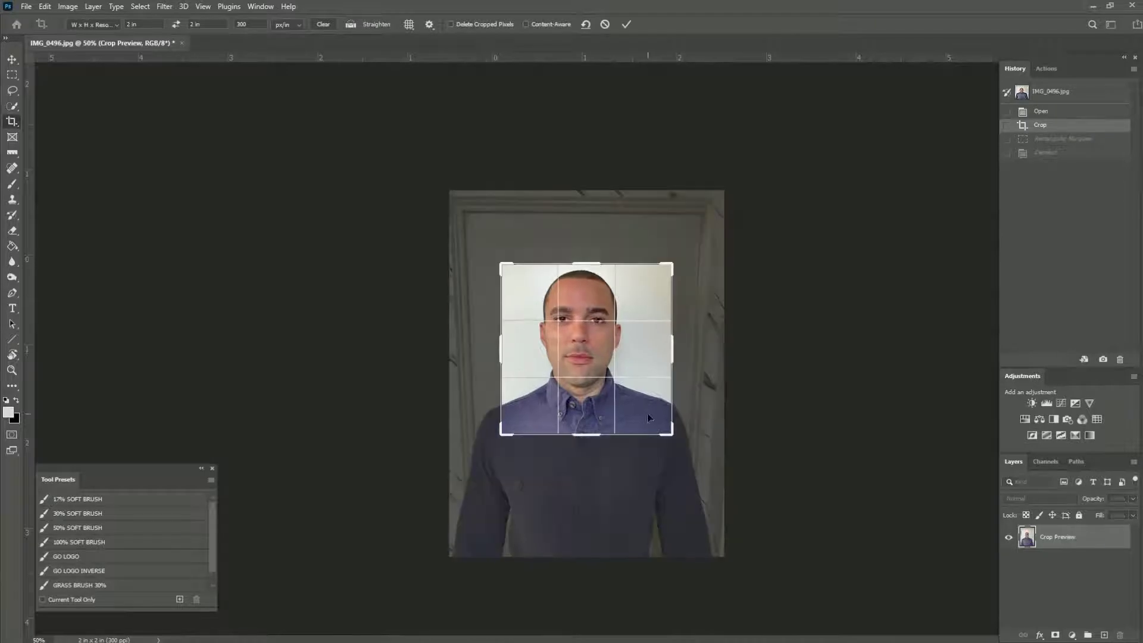
{"action": "left_click_drag", "start_coordinate": [668, 436], "coordinate": [640, 388]}
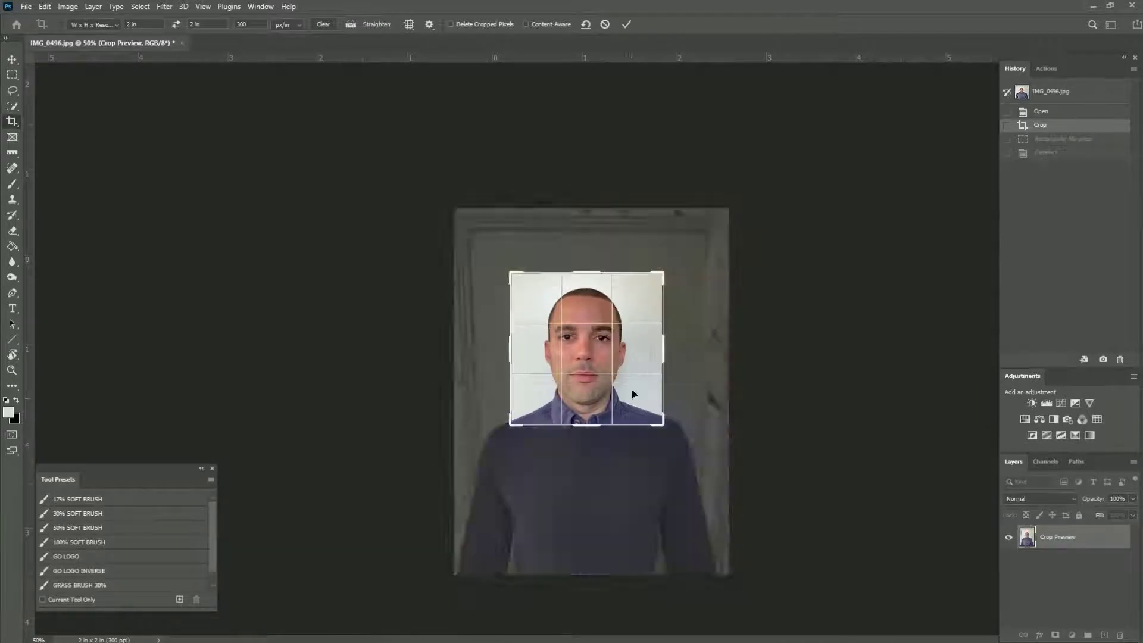
{"action": "key", "text": "Return"}
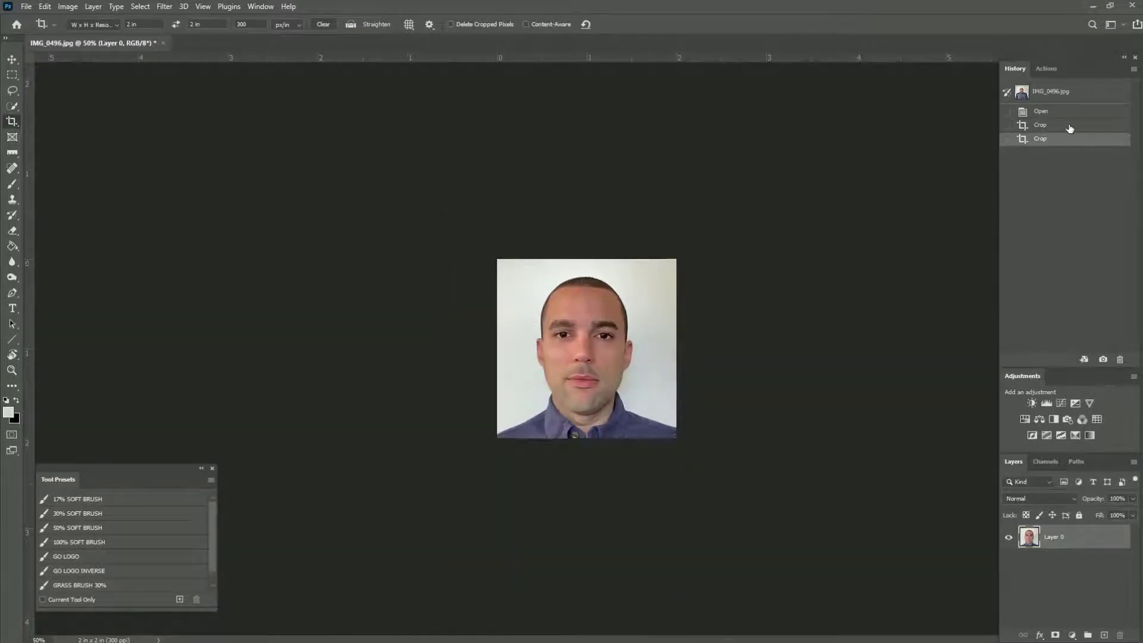
{"action": "left_click", "coordinate": [1070, 127]}
{"action": "key", "text": "ctrl+plus"}
{"action": "key", "text": "ctrl+plus"}
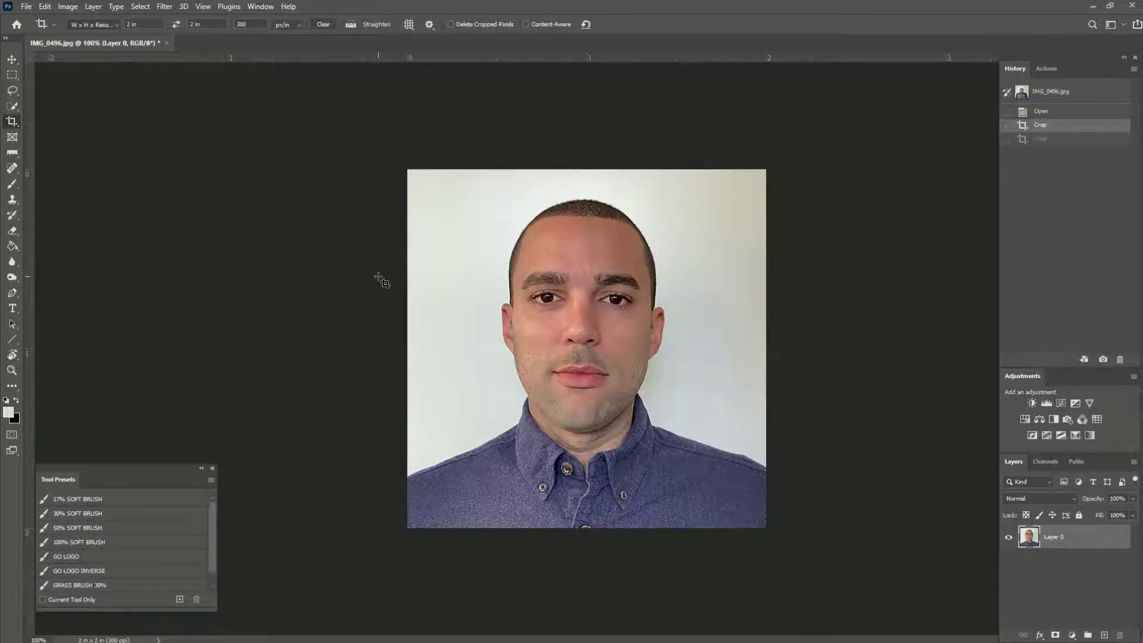
Paint a Quick Selection over the white background with an enlarged brush
{"action": "left_click", "coordinate": [10, 109]}
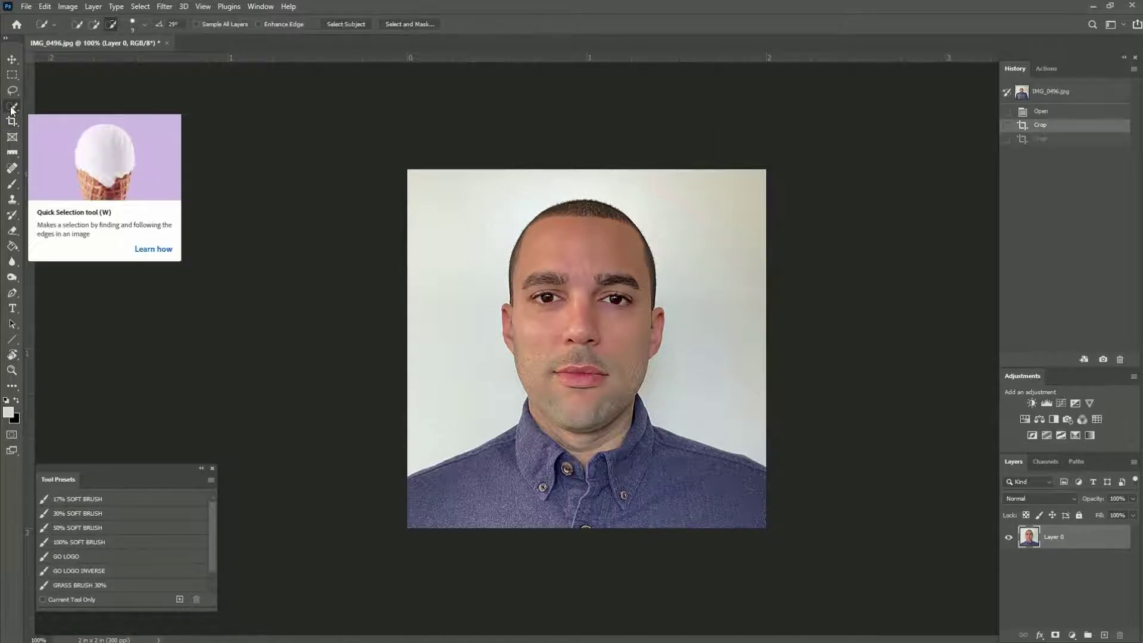
{"action": "key", "text": "bracketright"}
{"action": "key", "text": "bracketright"}
{"action": "key", "text": "bracketright"}
{"action": "key", "text": "bracketright"}
{"action": "key", "text": "bracketright"}
{"action": "key", "text": "bracketright"}
{"action": "mouse_move", "coordinate": [453, 426]}
{"action": "left_mouse_down"}
{"action": "mouse_move", "coordinate": [440, 283]}
{"action": "mouse_move", "coordinate": [489, 174]}
{"action": "mouse_move", "coordinate": [657, 158]}
{"action": "mouse_move", "coordinate": [726, 225]}
{"action": "mouse_move", "coordinate": [773, 376]}
{"action": "left_mouse_up"}
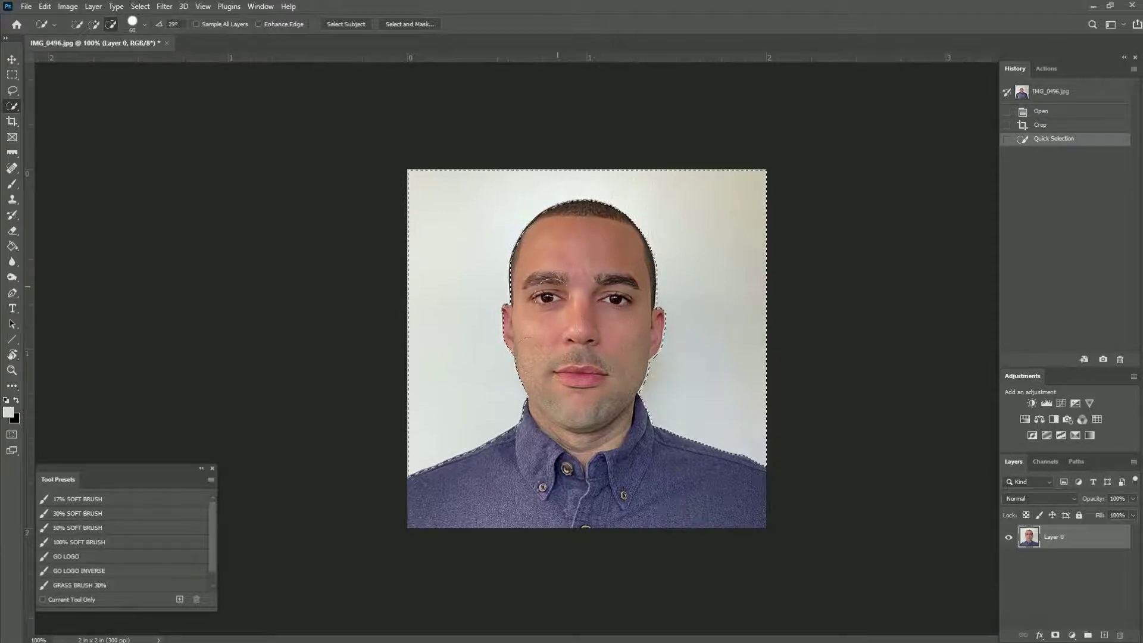
{"action": "key", "text": "ctrl+plus"}
{"action": "key", "text": "ctrl+minus"}
In Subtract mode with a smaller brush, refine the selection along the hairline, left ear and shoulder
{"action": "left_click", "coordinate": [111, 23]}
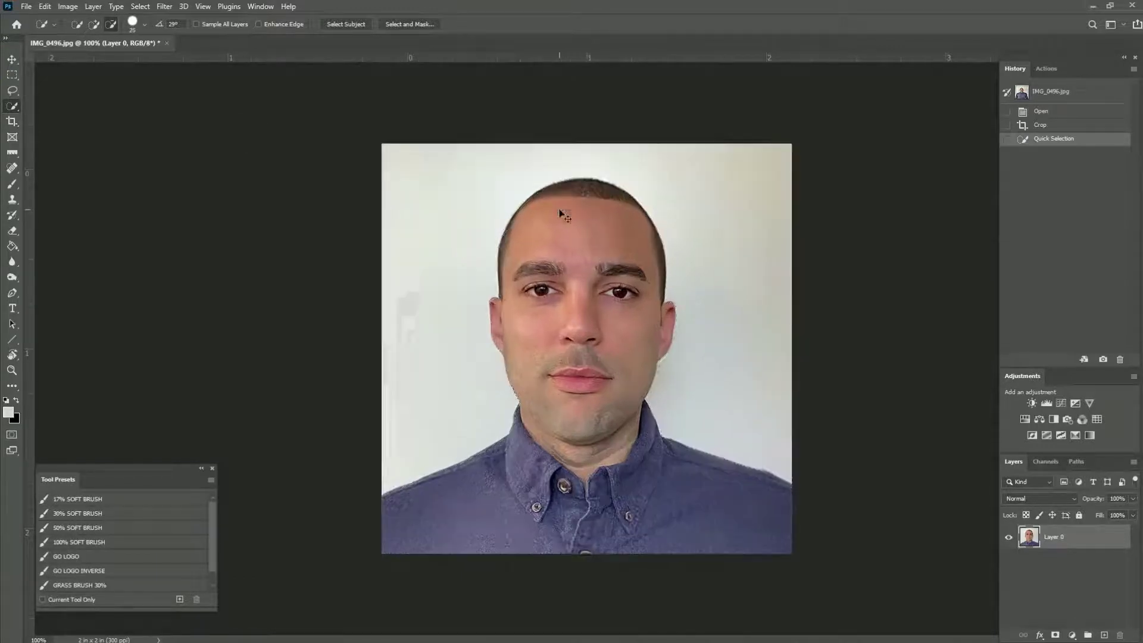
{"action": "key", "text": "ctrl+plus"}
{"action": "key", "text": "bracketleft"}
{"action": "key", "text": "bracketleft"}
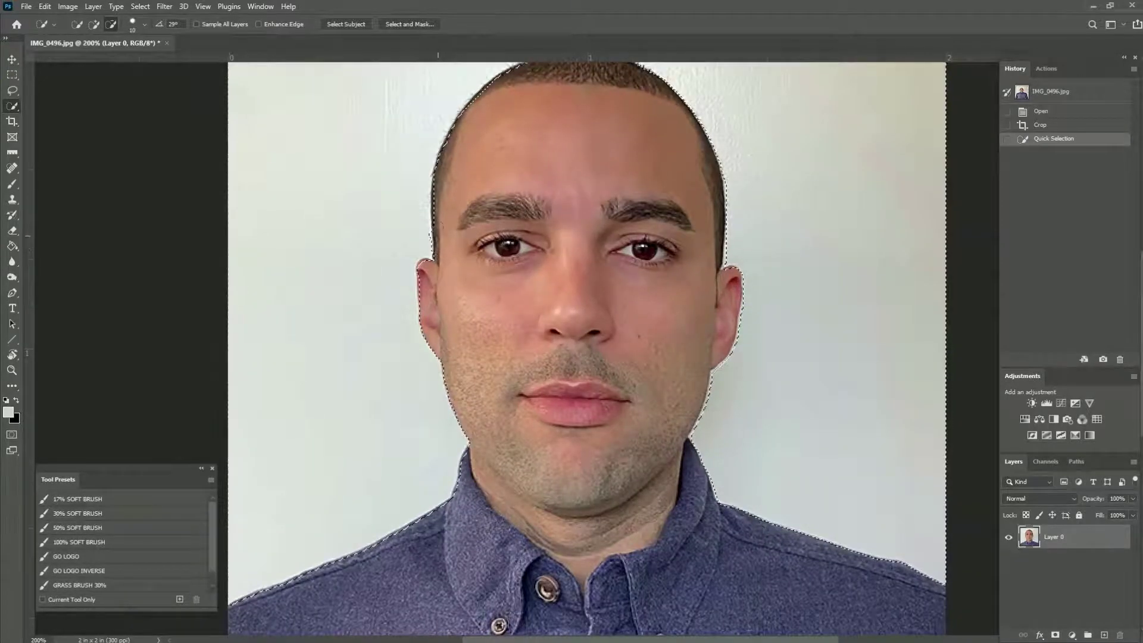
{"action": "left_click", "coordinate": [454, 154]}
{"action": "key", "text": "bracketleft"}
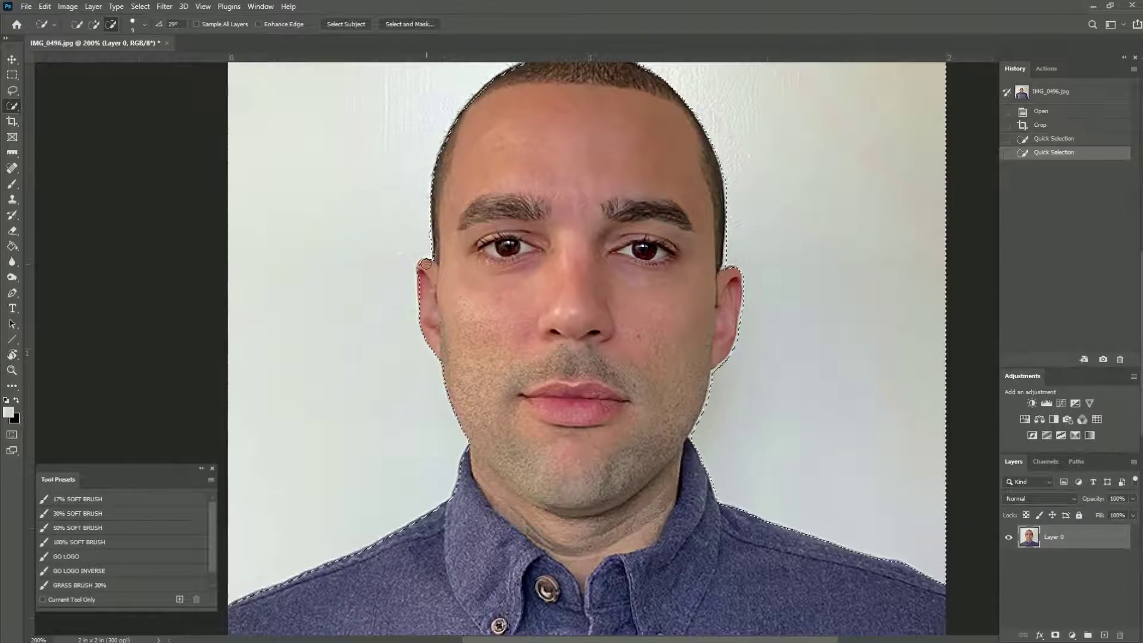
{"action": "left_click", "coordinate": [427, 318]}
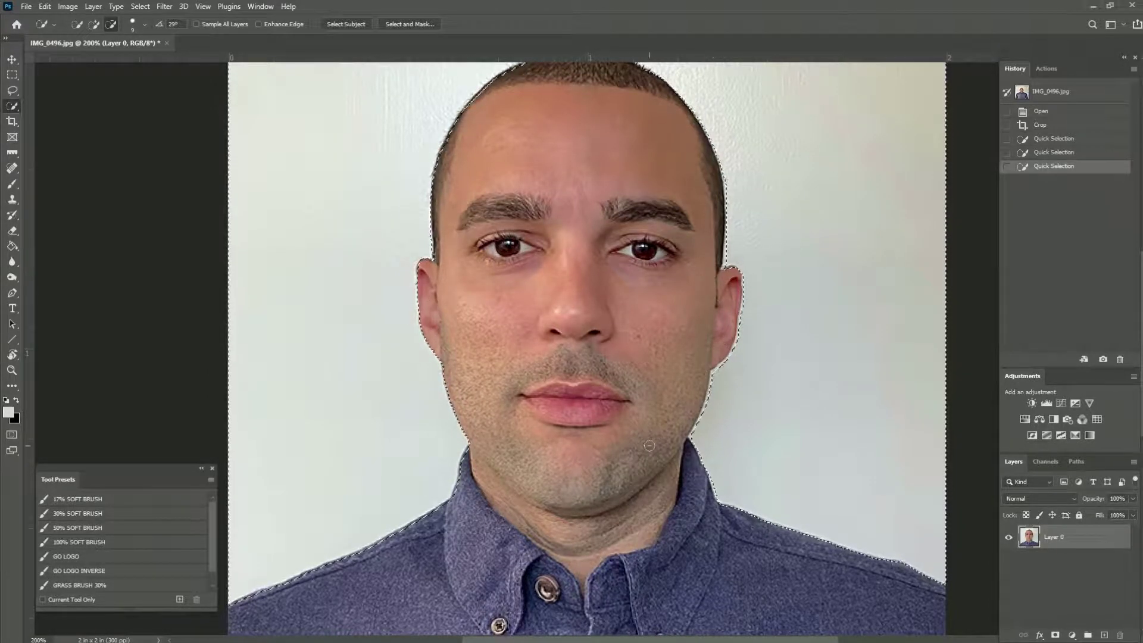
{"action": "left_click_drag", "start_coordinate": [408, 534], "coordinate": [210, 626]}
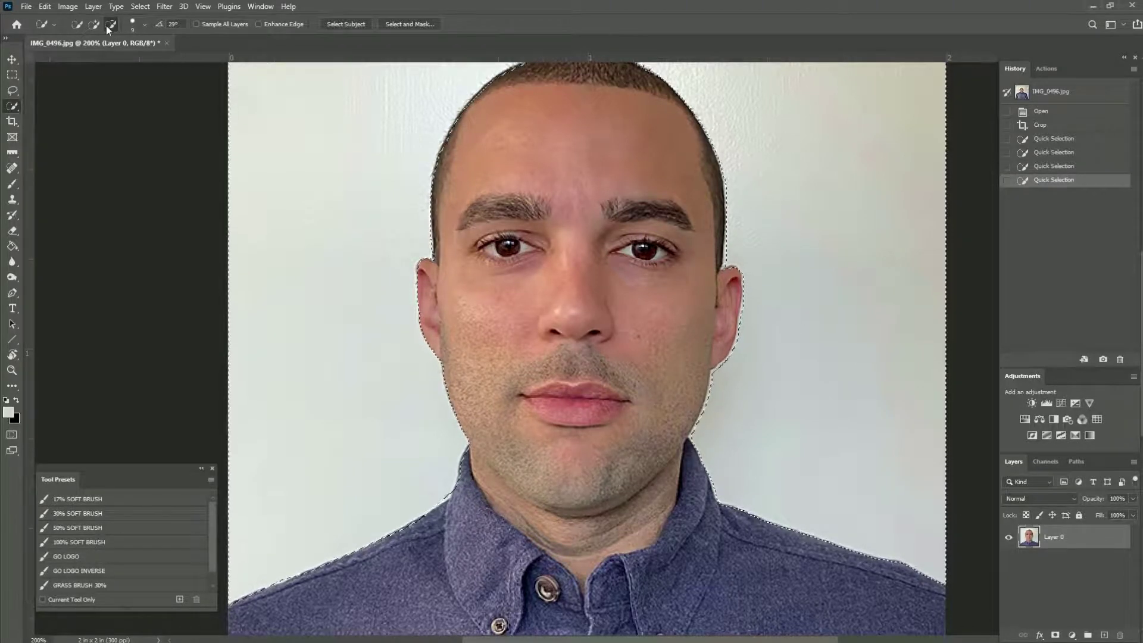
{"action": "scroll", "coordinate": [562, 191], "scroll_direction": "up", "scroll_amount": 4}
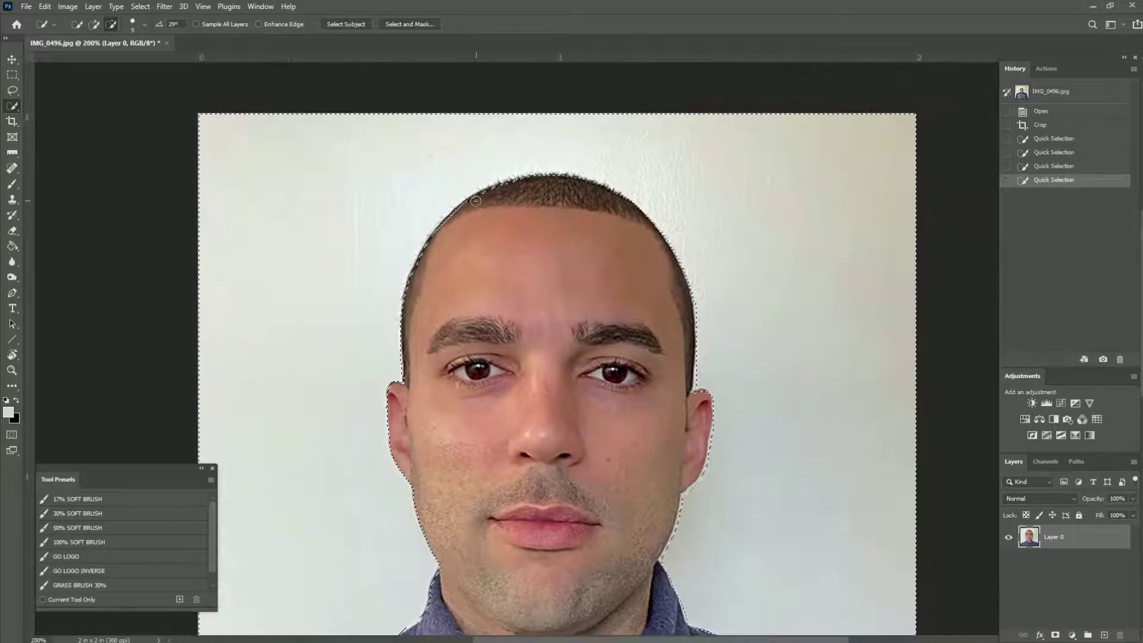
{"action": "left_click", "coordinate": [450, 227]}
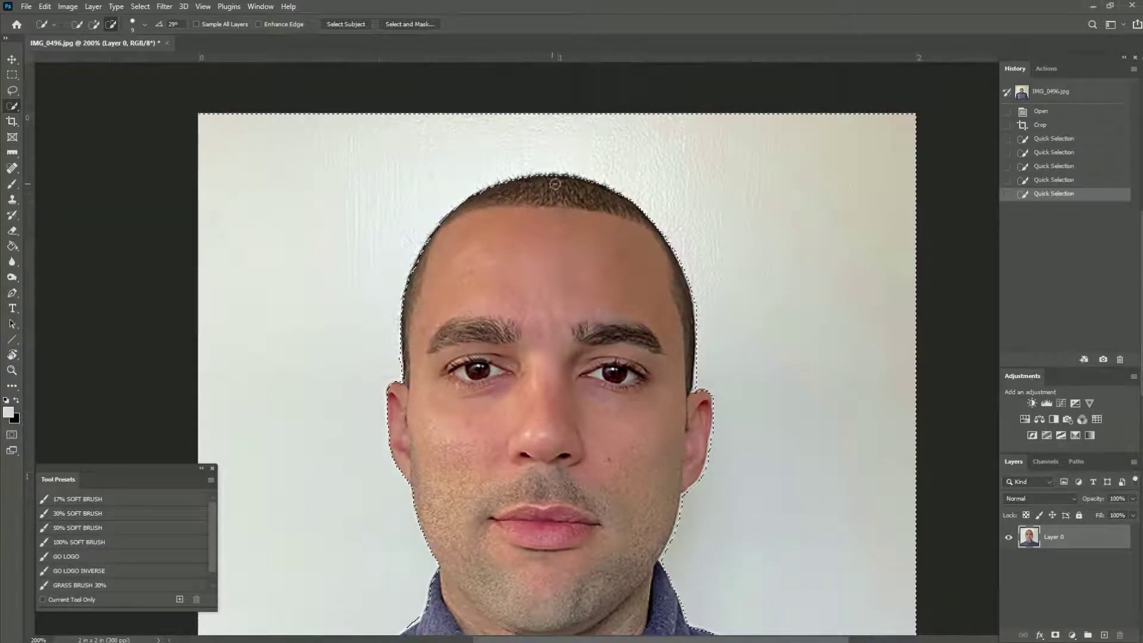
{"action": "left_click", "coordinate": [600, 192]}
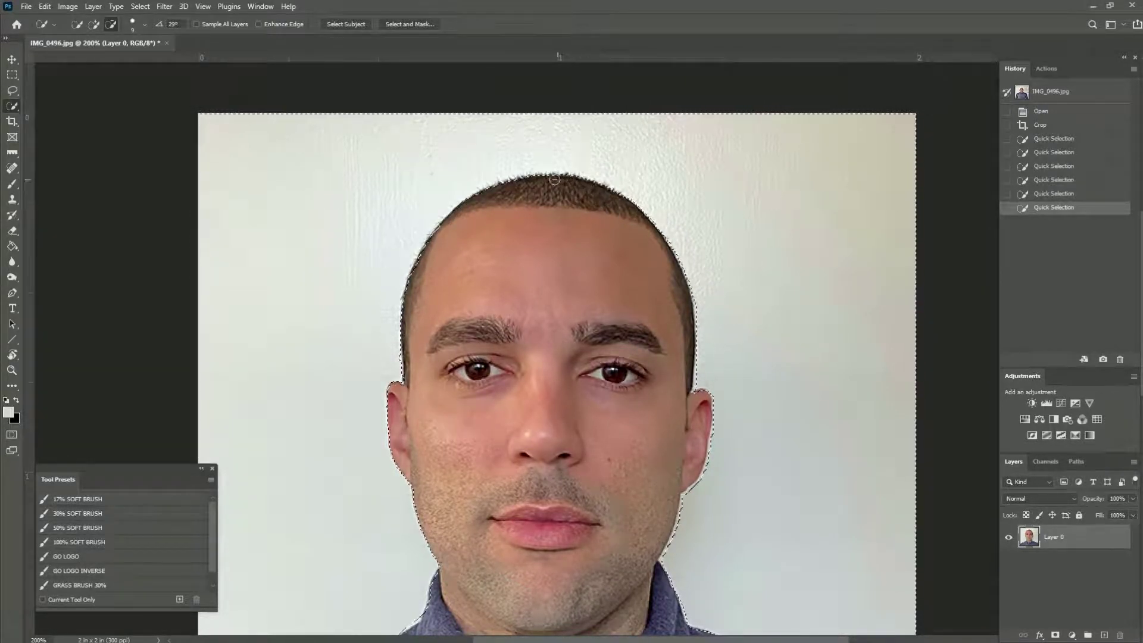
{"action": "left_click", "coordinate": [483, 197]}
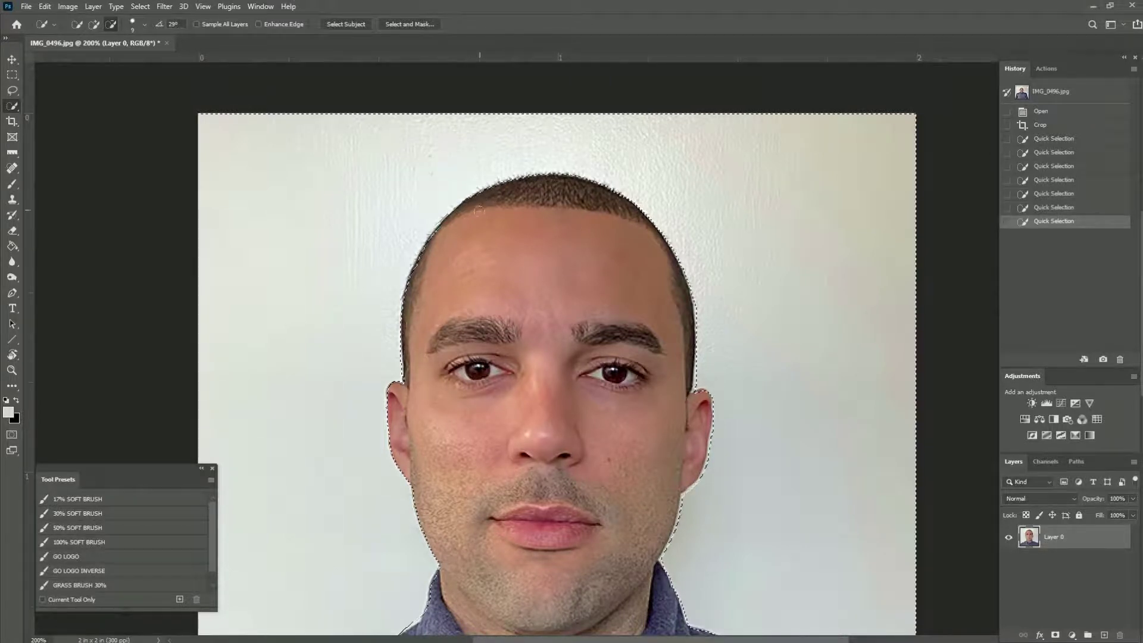
Trim the selection edge around the ear
{"action": "mouse_move", "coordinate": [543, 538]}
{"action": "left_mouse_down"}
{"action": "mouse_move", "coordinate": [561, 382]}
{"action": "mouse_move", "coordinate": [495, 238]}
{"action": "mouse_move", "coordinate": [530, 376]}
{"action": "mouse_move", "coordinate": [550, 403]}
{"action": "left_mouse_up"}
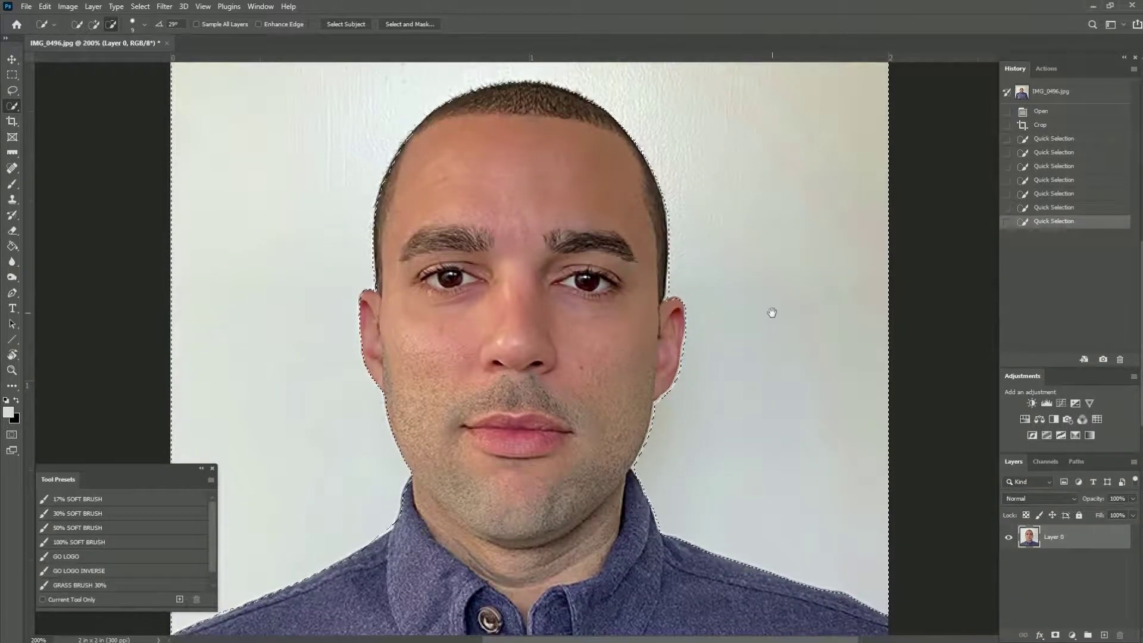
{"action": "left_click_drag", "start_coordinate": [566, 490], "coordinate": [591, 281]}
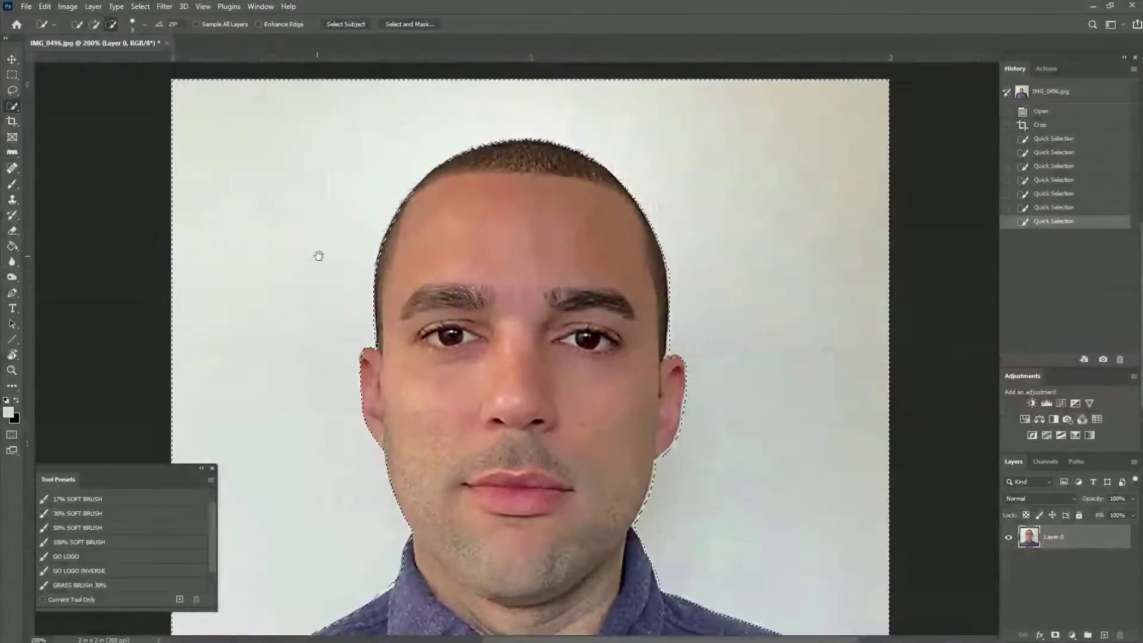
{"action": "left_click_drag", "start_coordinate": [331, 255], "coordinate": [447, 253]}
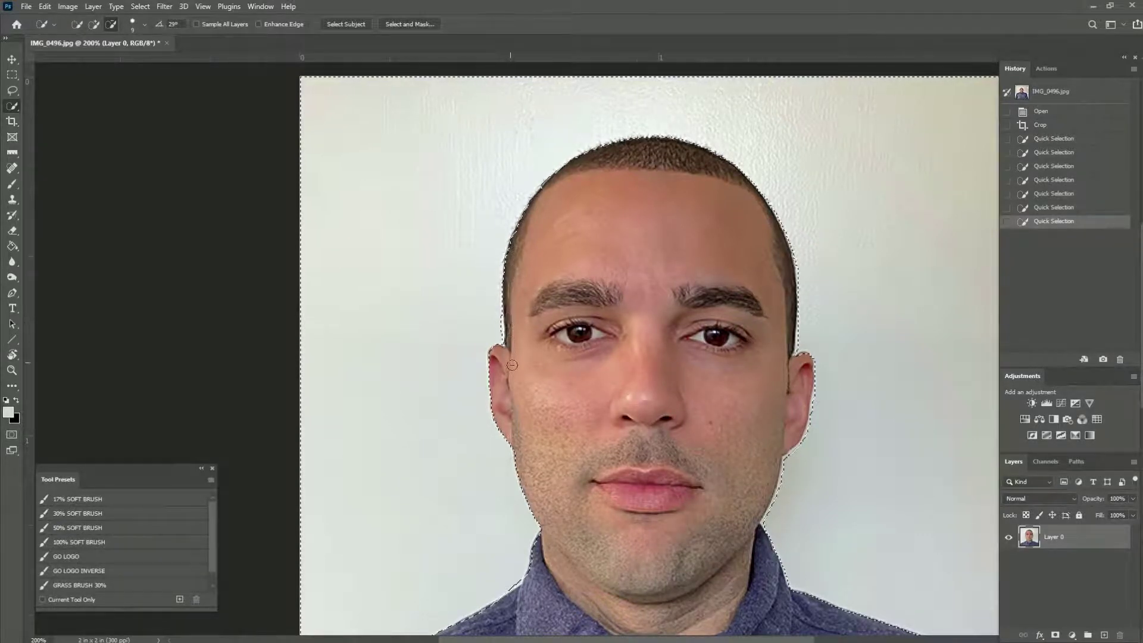
{"action": "left_click", "coordinate": [490, 333], "text": "alt"}
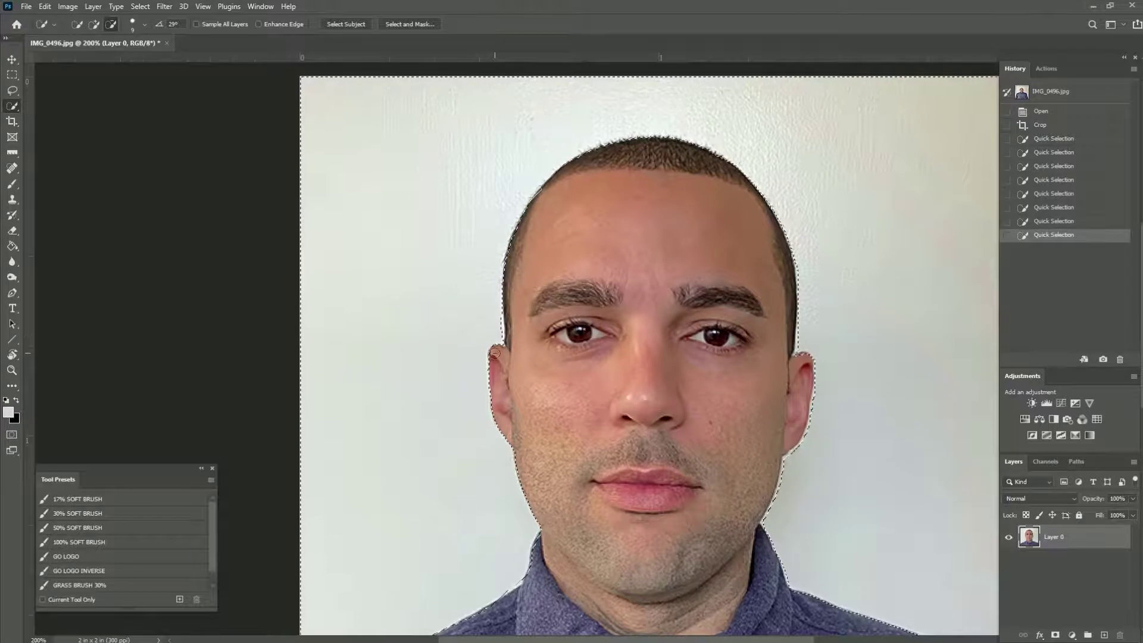
{"action": "left_click", "coordinate": [494, 359], "text": "alt"}
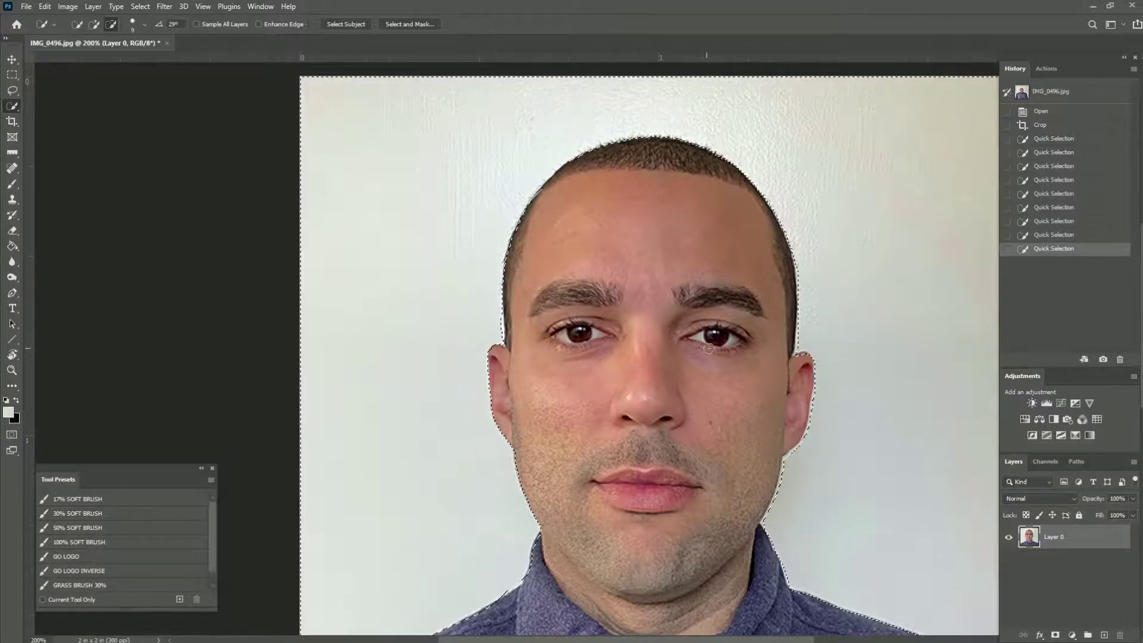
{"action": "scroll", "coordinate": [705, 328], "scroll_direction": "down", "scroll_amount": 5}
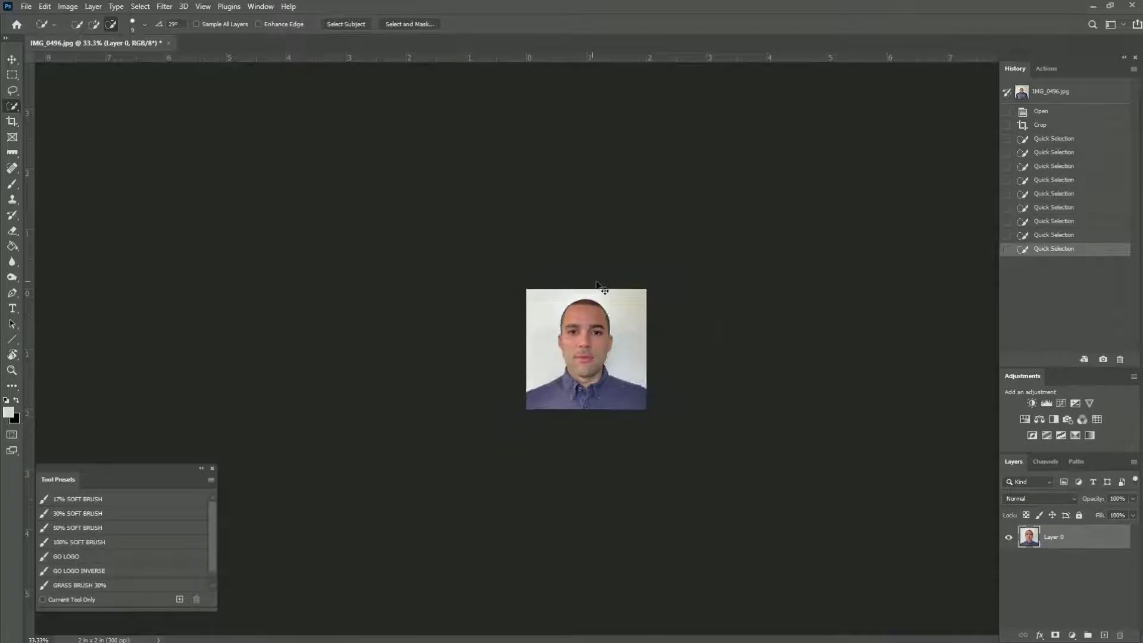
{"action": "scroll", "coordinate": [802, 273], "scroll_direction": "up", "scroll_amount": 2}
Run the LEVELS SLIDER action and drag the Levels 1 white point left to whiten the backdrop
{"action": "scroll", "coordinate": [823, 271], "scroll_direction": "up", "scroll_amount": 1}
{"action": "left_click", "coordinate": [1046, 69]}
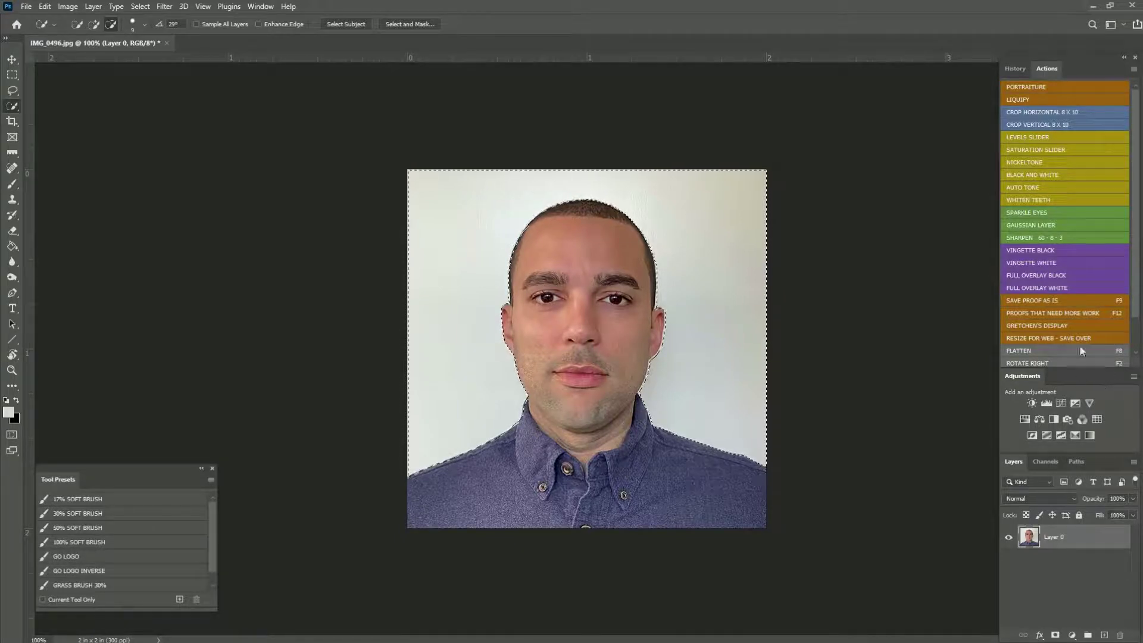
{"action": "left_click", "coordinate": [1046, 137]}
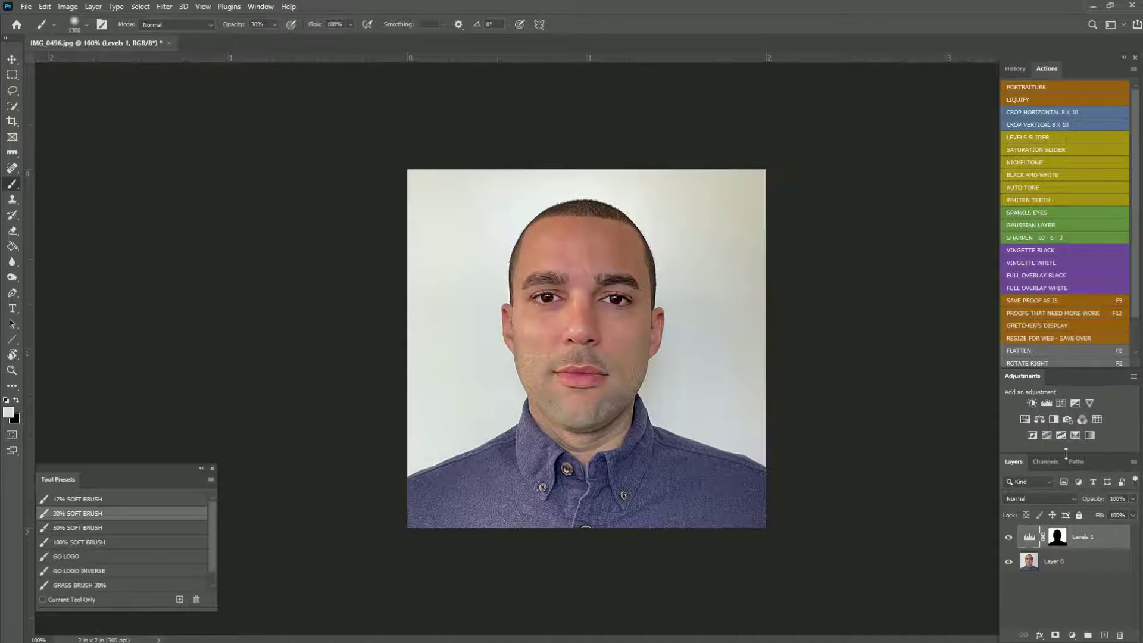
{"action": "double_click", "coordinate": [1029, 535]}
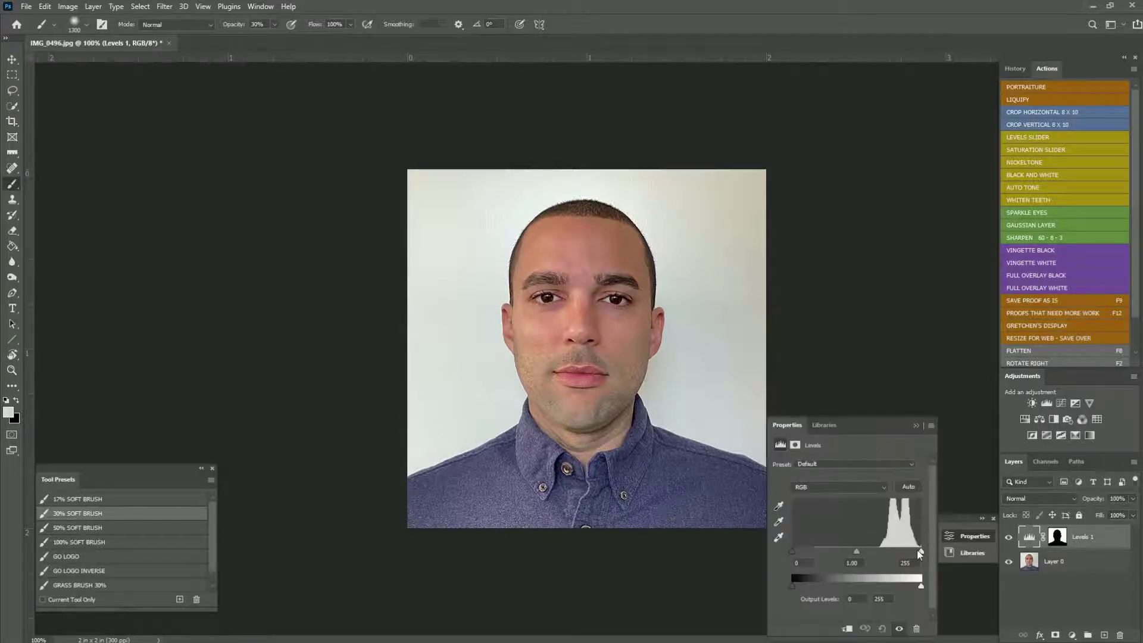
{"action": "mouse_move", "coordinate": [920, 552]}
{"action": "left_mouse_down"}
{"action": "mouse_move", "coordinate": [852, 552]}
{"action": "mouse_move", "coordinate": [910, 548]}
{"action": "mouse_move", "coordinate": [881, 549]}
{"action": "left_mouse_up"}
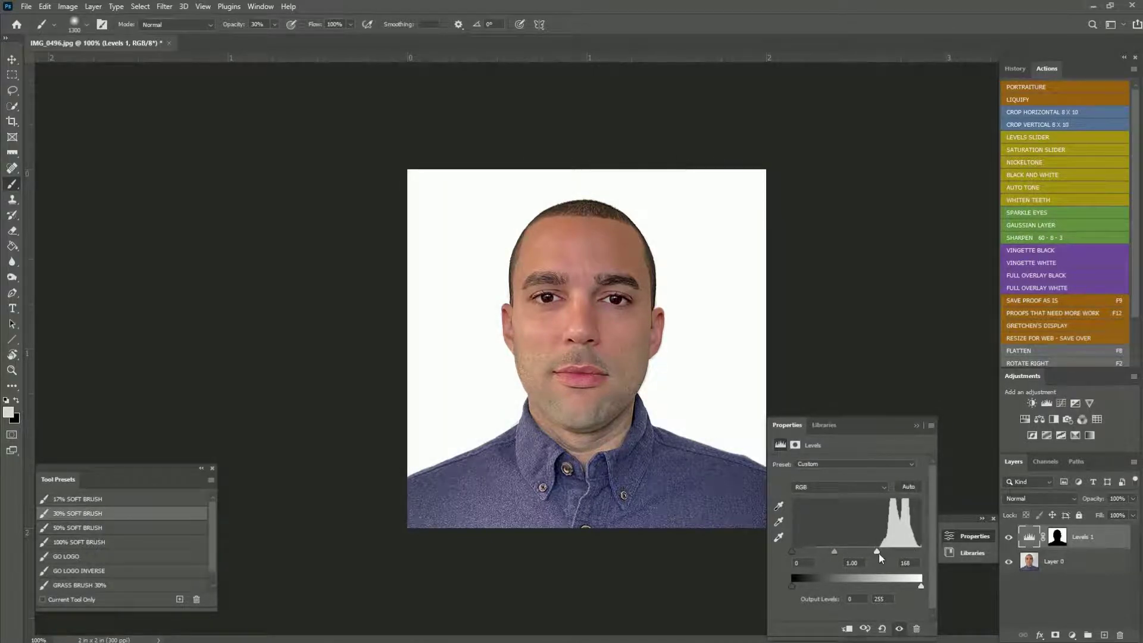
{"action": "left_click", "coordinate": [927, 420]}
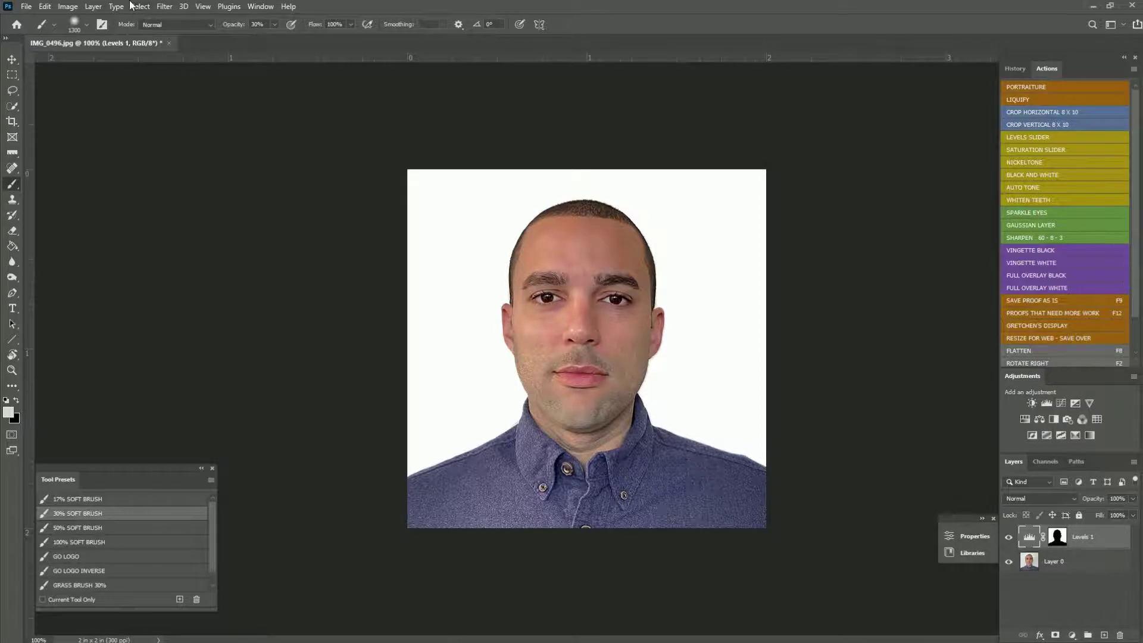
Flatten the image into one Background layer and quick-select the white backdrop
{"action": "left_click", "coordinate": [94, 7]}
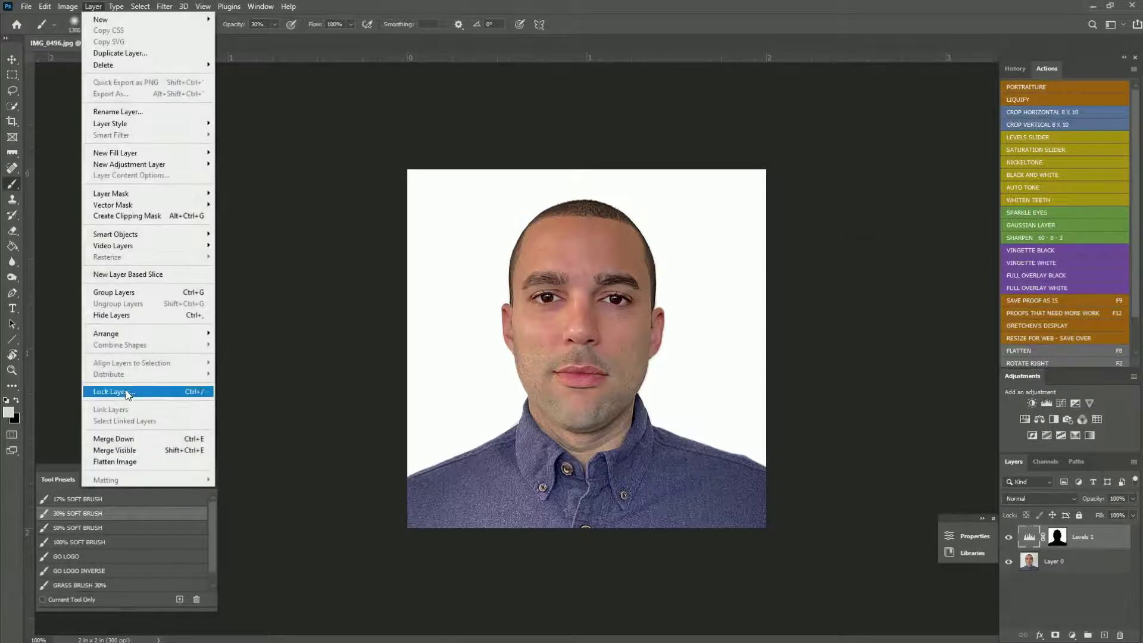
{"action": "left_click", "coordinate": [120, 462]}
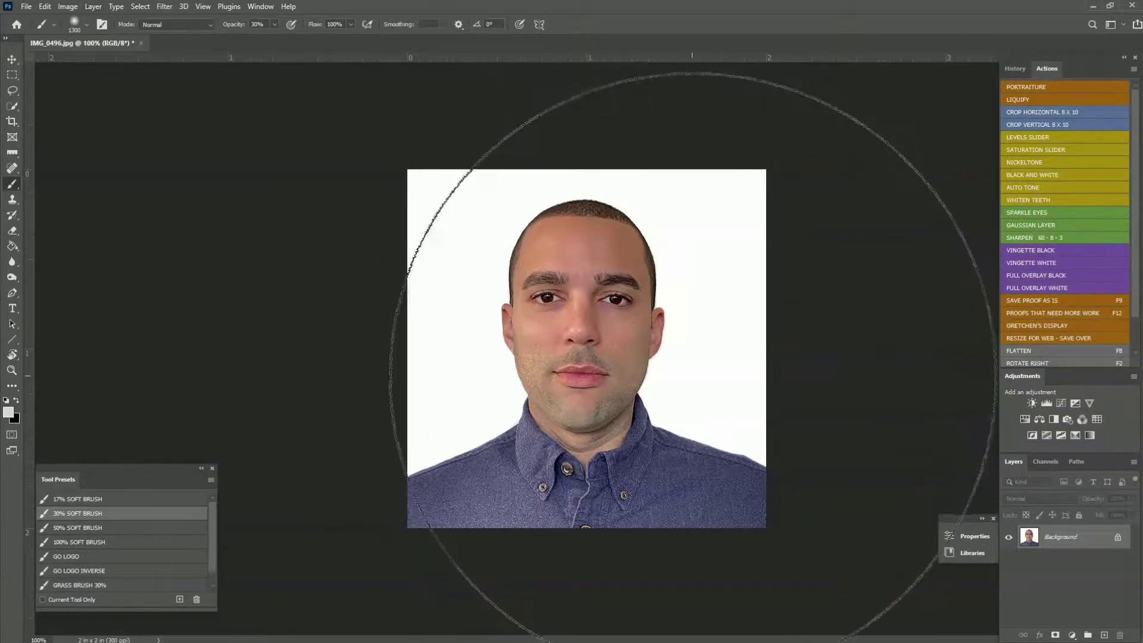
{"action": "left_click", "coordinate": [12, 106]}
{"action": "key", "text": "bracketright"}
{"action": "key", "text": "bracketright"}
{"action": "key", "text": "bracketright"}
{"action": "key", "text": "bracketright"}
{"action": "key", "text": "bracketright"}
{"action": "key", "text": "bracketright"}
{"action": "key", "text": "bracketright"}
{"action": "mouse_move", "coordinate": [459, 411]}
{"action": "left_mouse_down"}
{"action": "mouse_move", "coordinate": [456, 272]}
{"action": "mouse_move", "coordinate": [499, 181]}
{"action": "mouse_move", "coordinate": [665, 182]}
{"action": "mouse_move", "coordinate": [741, 348]}
{"action": "left_mouse_up"}
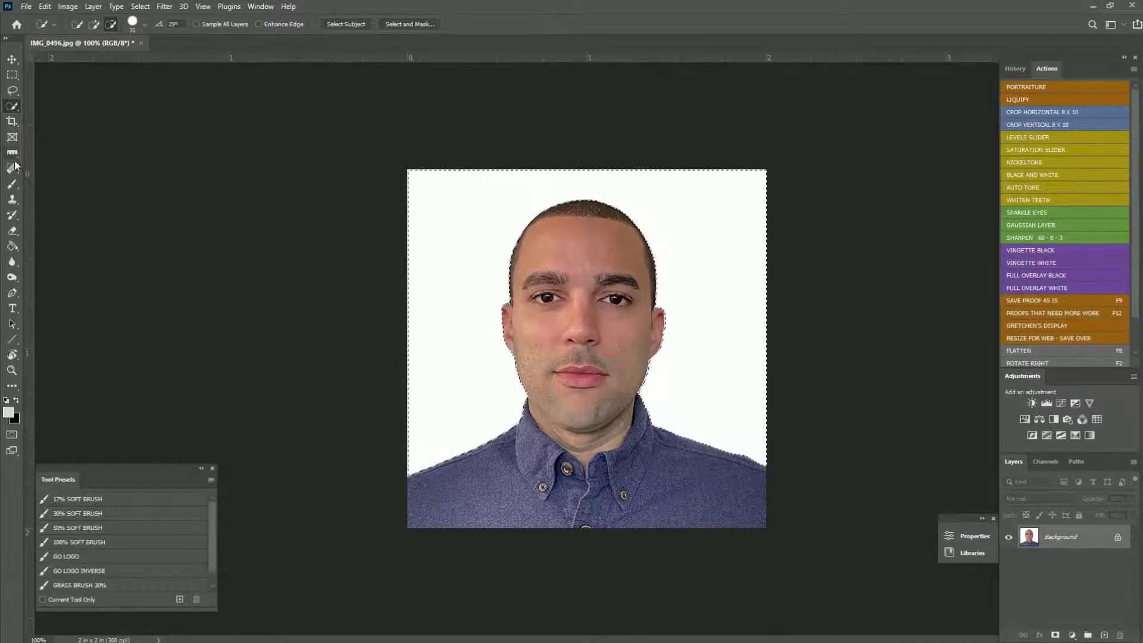
Test-paint the selected backdrop grey with the Brush, then undo it
{"action": "left_click", "coordinate": [11, 184]}
{"action": "left_click", "coordinate": [8, 412]}
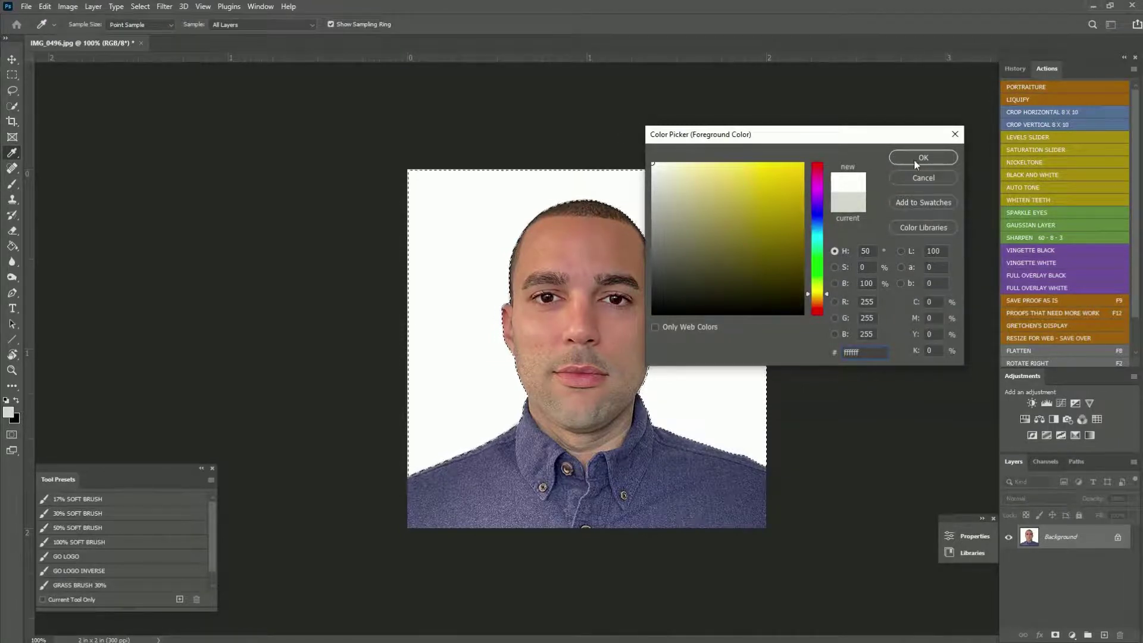
{"action": "left_click", "coordinate": [923, 157]}
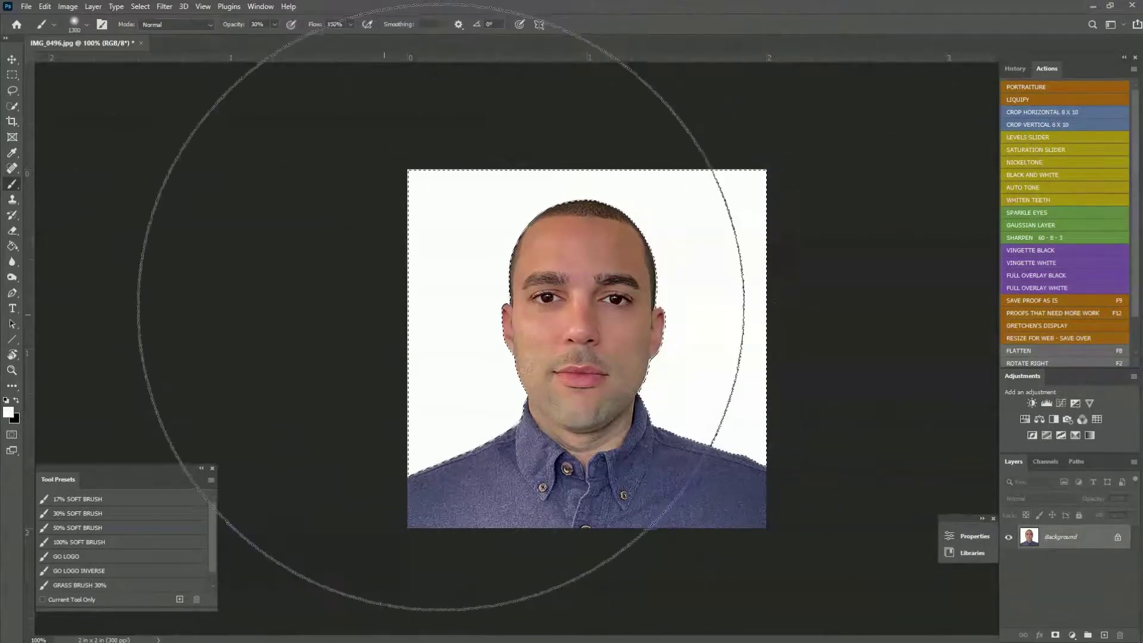
{"action": "key", "text": "x"}
{"action": "left_click", "coordinate": [608, 335]}
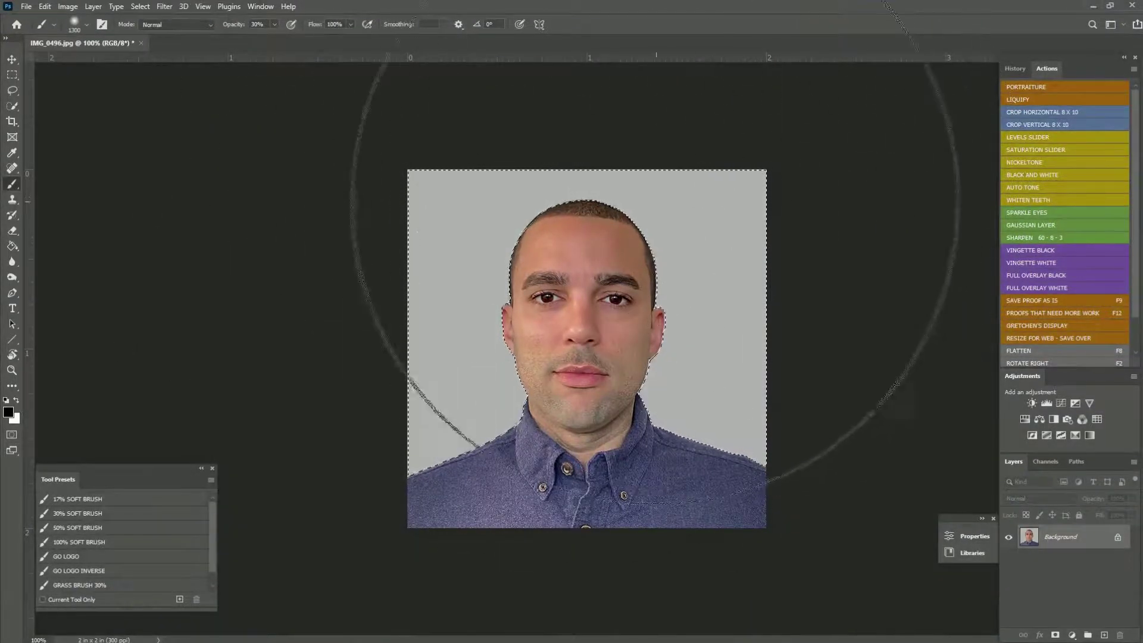
{"action": "key", "text": "ctrl+z"}
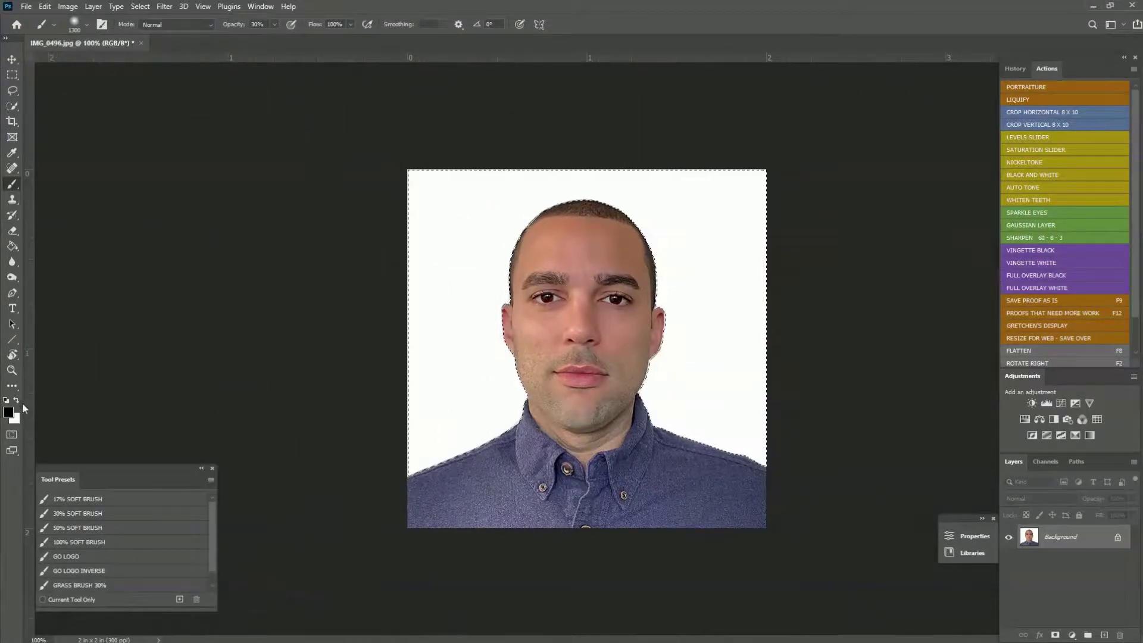
Swap colours back to white on top, deselect, and zoom out to the whole photo
{"action": "key", "text": "x"}
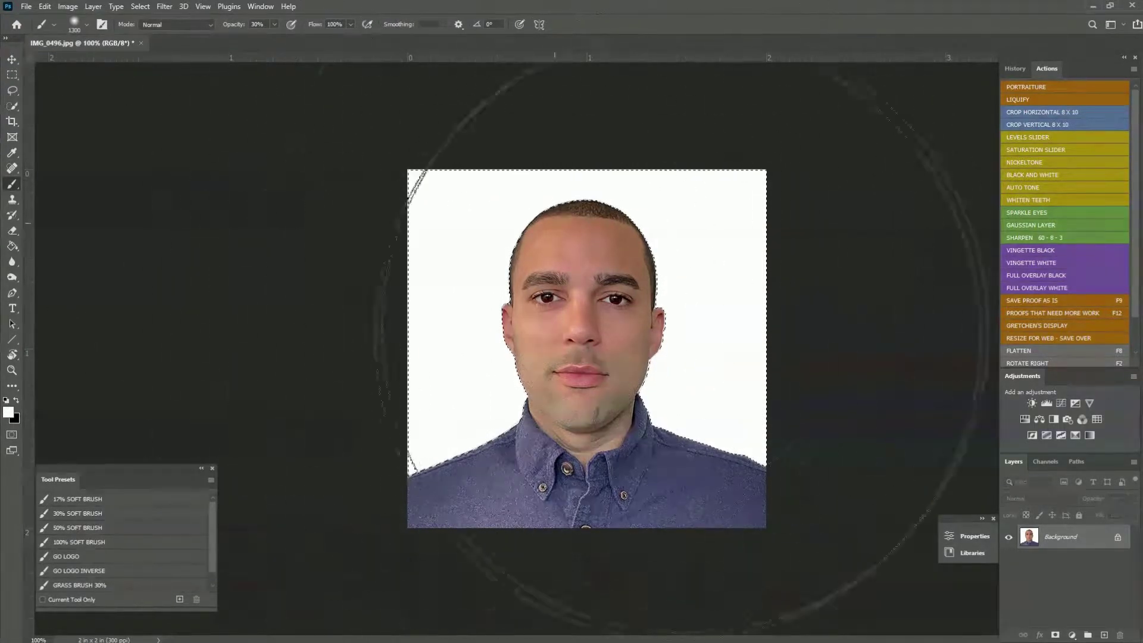
{"action": "key", "text": "ctrl+d"}
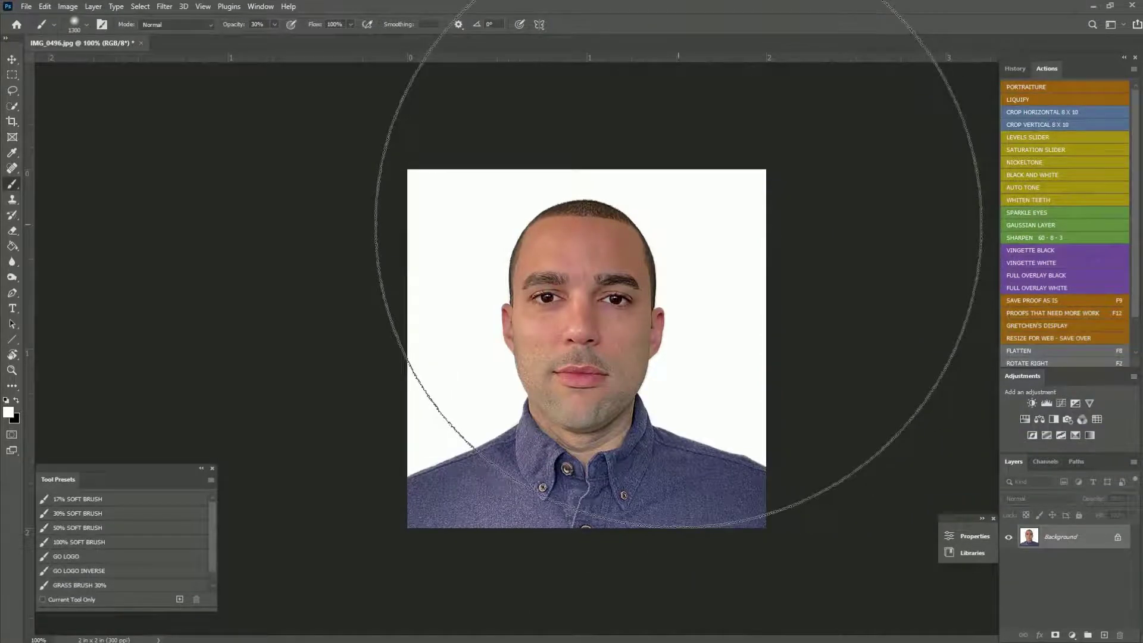
{"action": "key", "text": "ctrl+minus"}
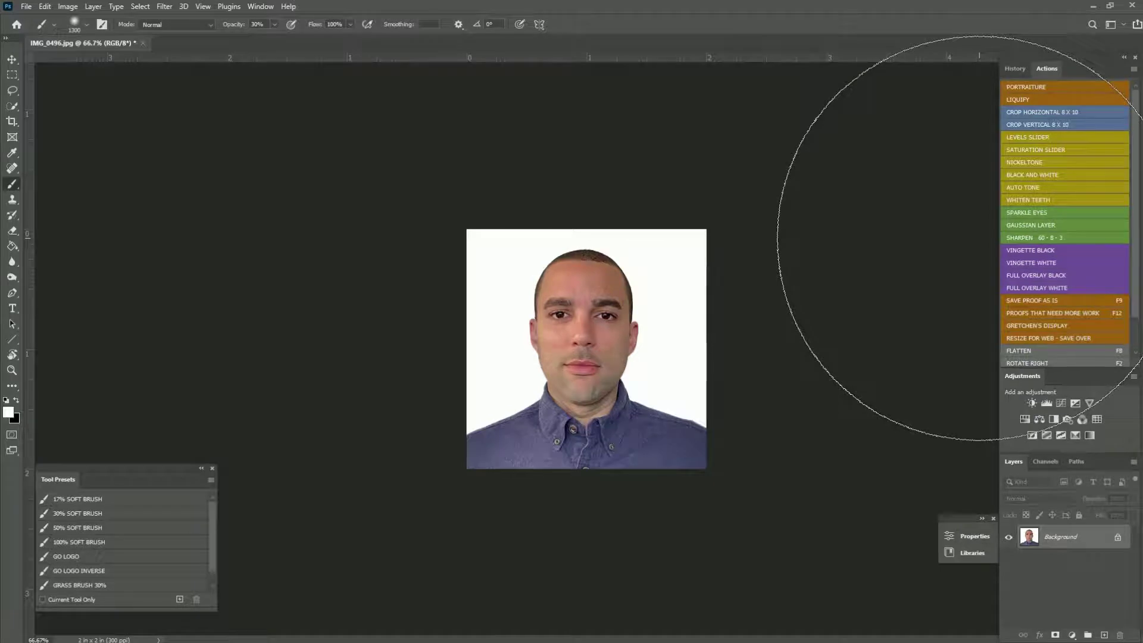
Create a blank 4 x 6 inch, 300 ppi document, then return to IMG_0496.jpg
{"action": "left_click", "coordinate": [26, 11]}
{"action": "left_click", "coordinate": [36, 25]}
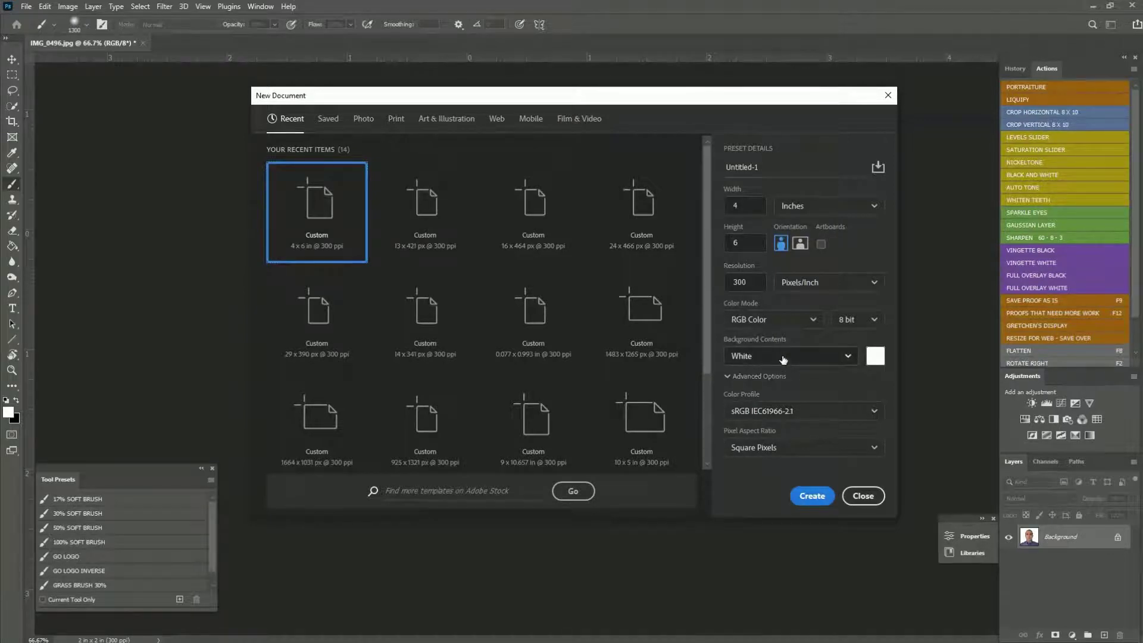
{"action": "left_click", "coordinate": [818, 492]}
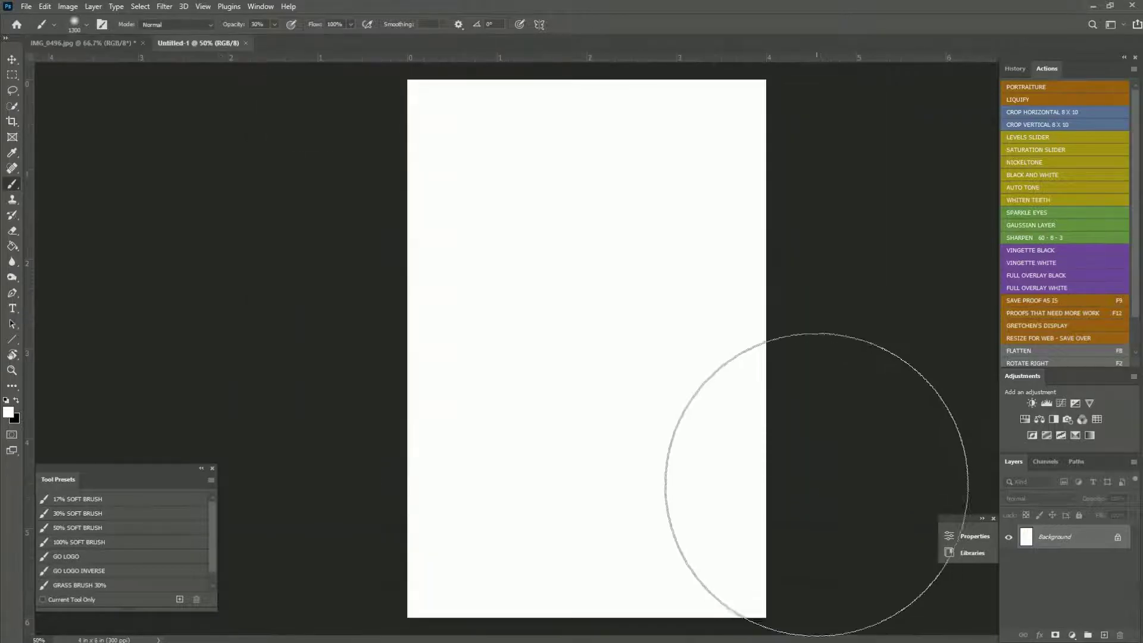
{"action": "left_click", "coordinate": [103, 44]}
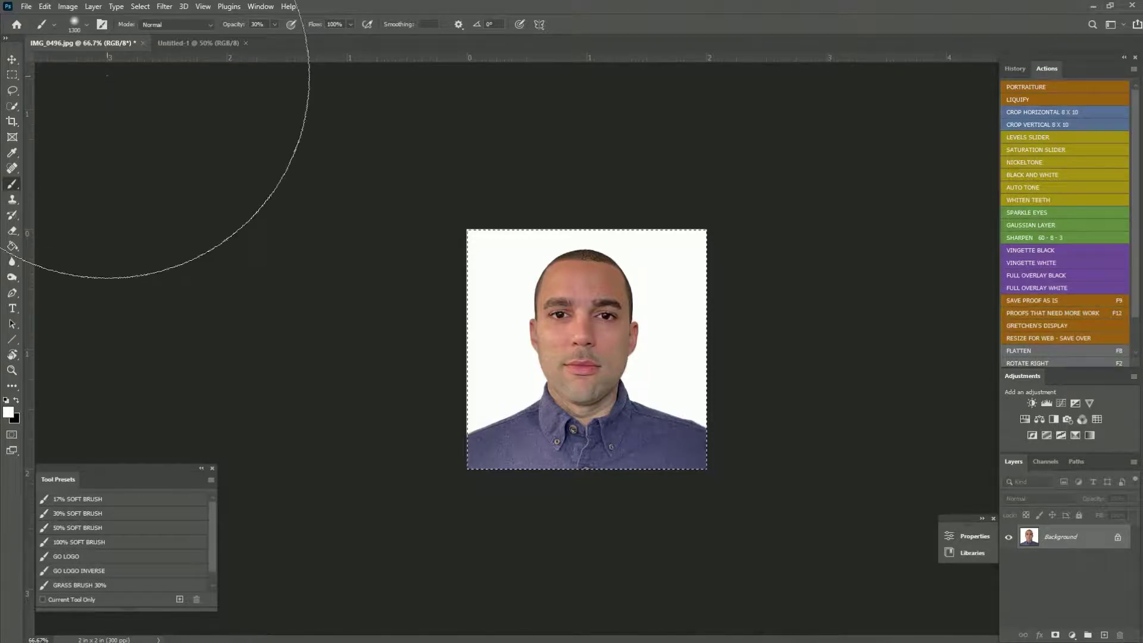
Place the passport photo on the 4x6 sheet and give it a 1 px outside light-grey stroke
{"action": "left_click", "coordinate": [191, 44]}
{"action": "left_click_drag", "start_coordinate": [307, 98], "coordinate": [348, 104]}
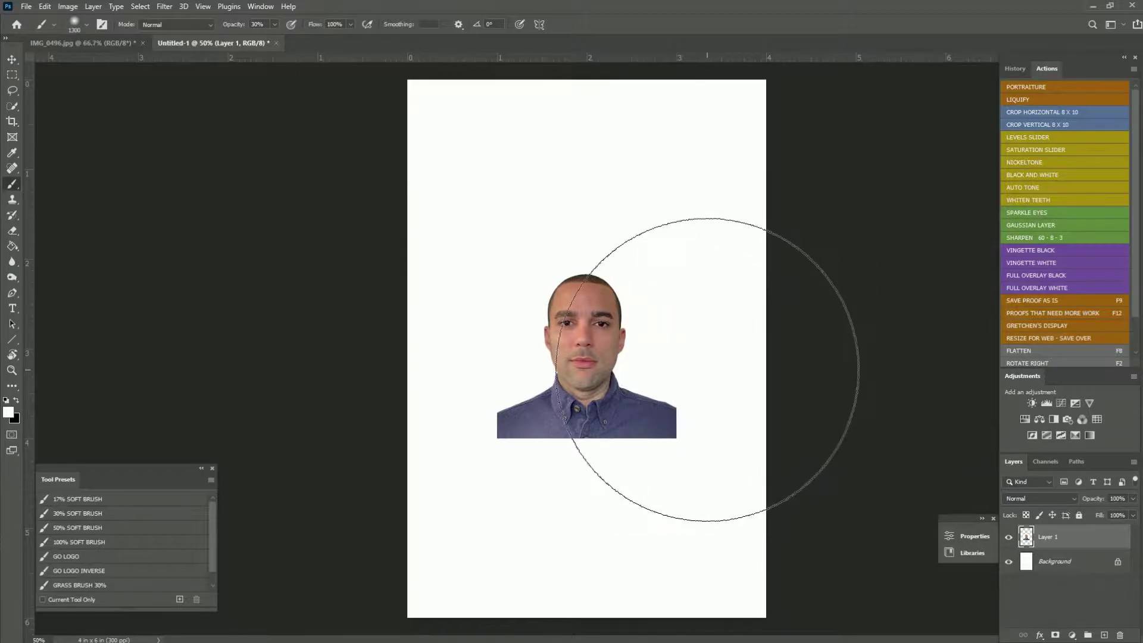
{"action": "double_click", "coordinate": [1099, 538]}
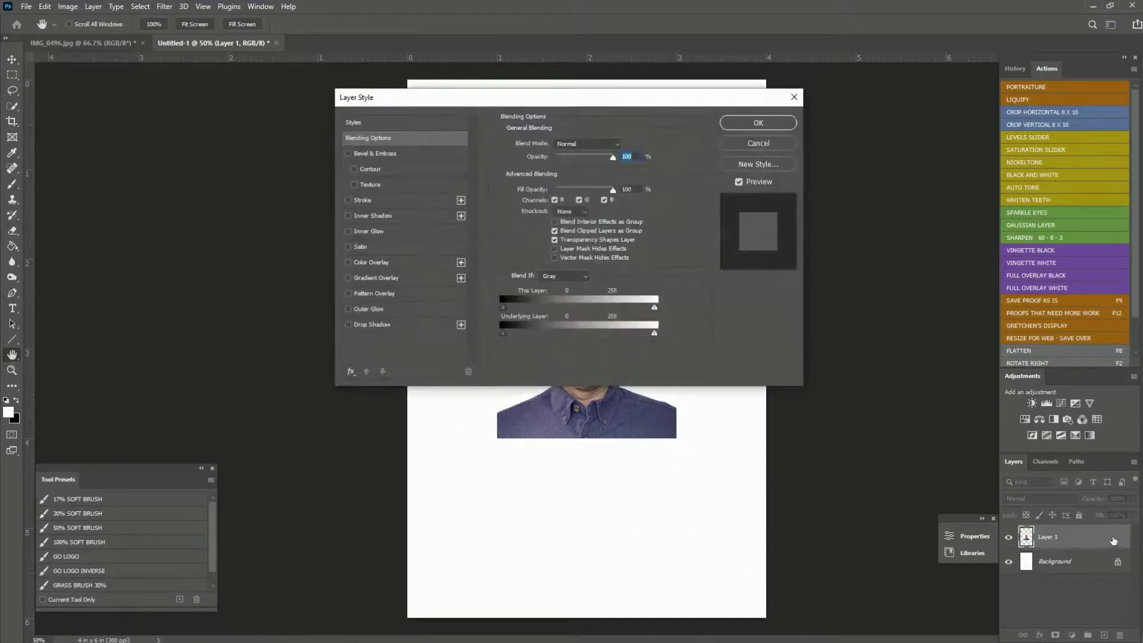
{"action": "left_click", "coordinate": [391, 201]}
{"action": "left_click", "coordinate": [530, 230]}
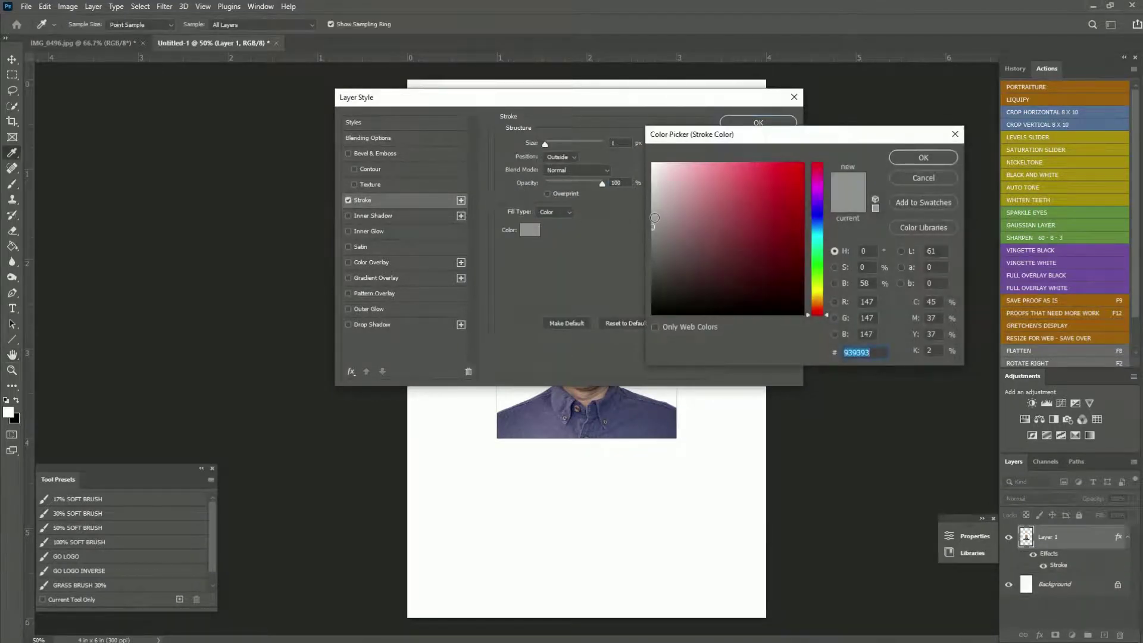
{"action": "left_click_drag", "start_coordinate": [654, 218], "coordinate": [652, 205]}
{"action": "left_click", "coordinate": [913, 158]}
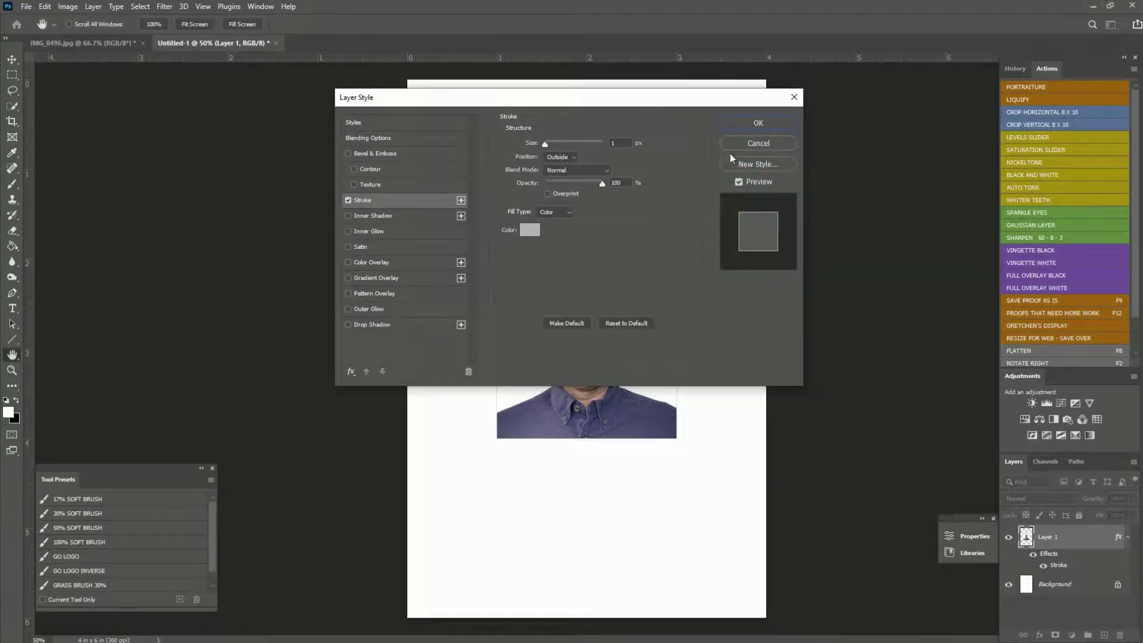
{"action": "left_click", "coordinate": [742, 127]}
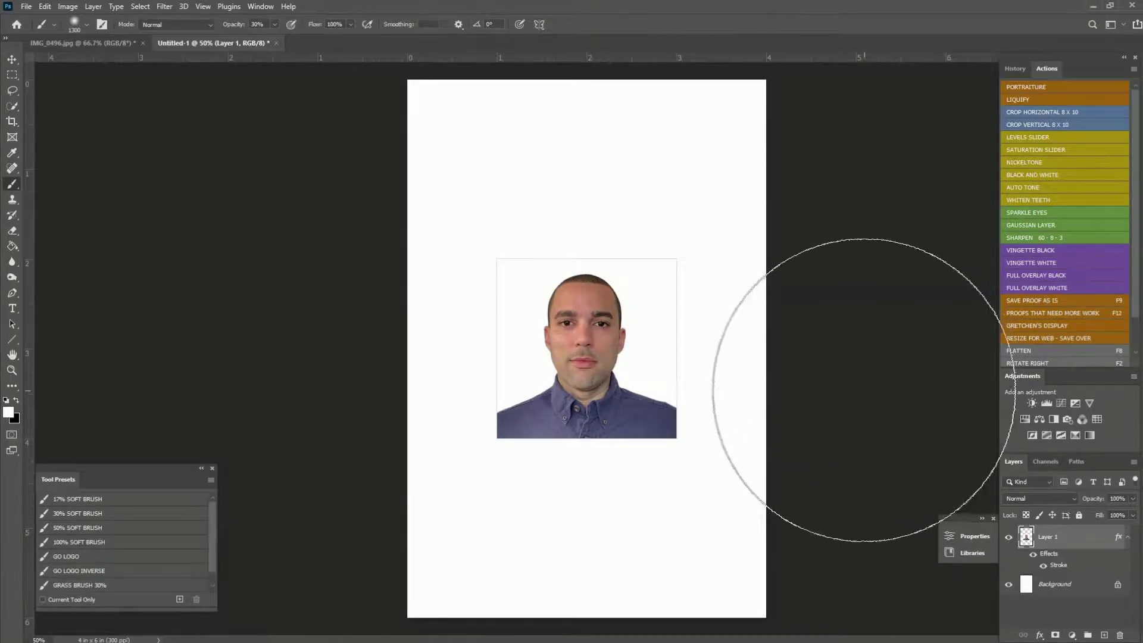
Move the bordered photo up and position a second copy below it
{"action": "key", "text": "v"}
{"action": "left_click_drag", "start_coordinate": [656, 362], "coordinate": [652, 223]}
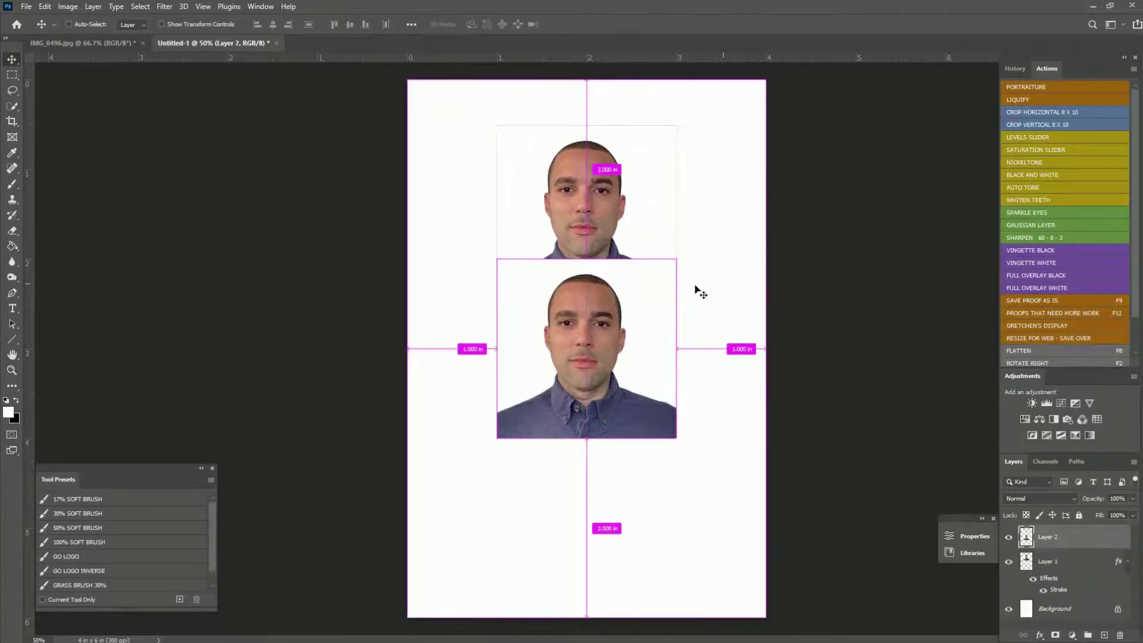
{"action": "left_click_drag", "start_coordinate": [659, 285], "coordinate": [662, 373]}
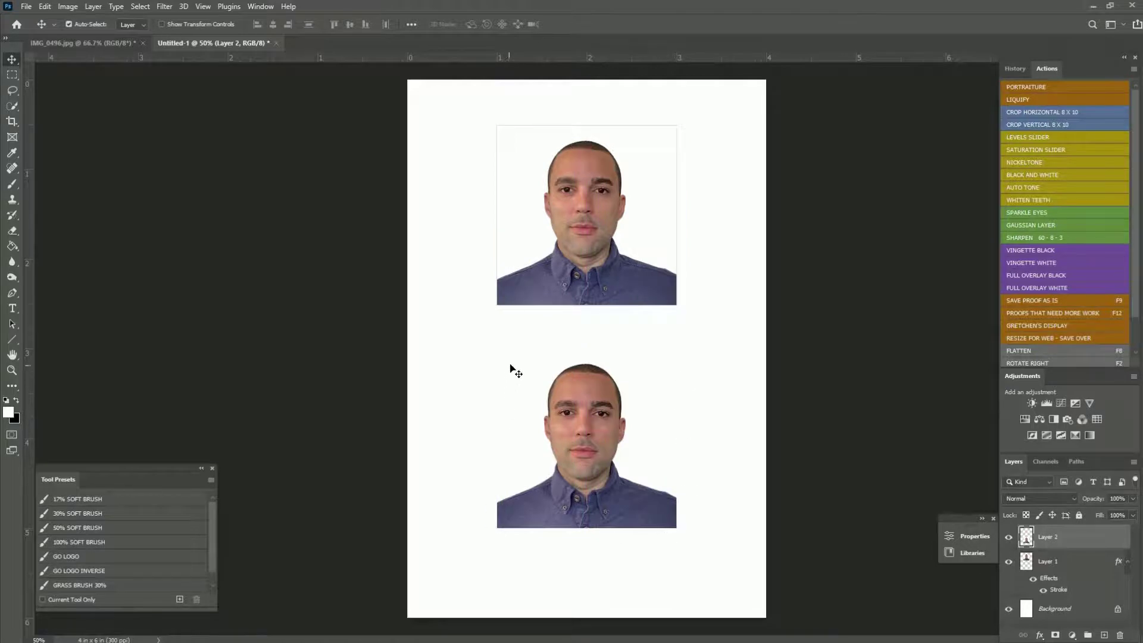
Copy Layer 1's stroke layer style and paste it onto Layer 2
{"action": "left_click", "coordinate": [1077, 564]}
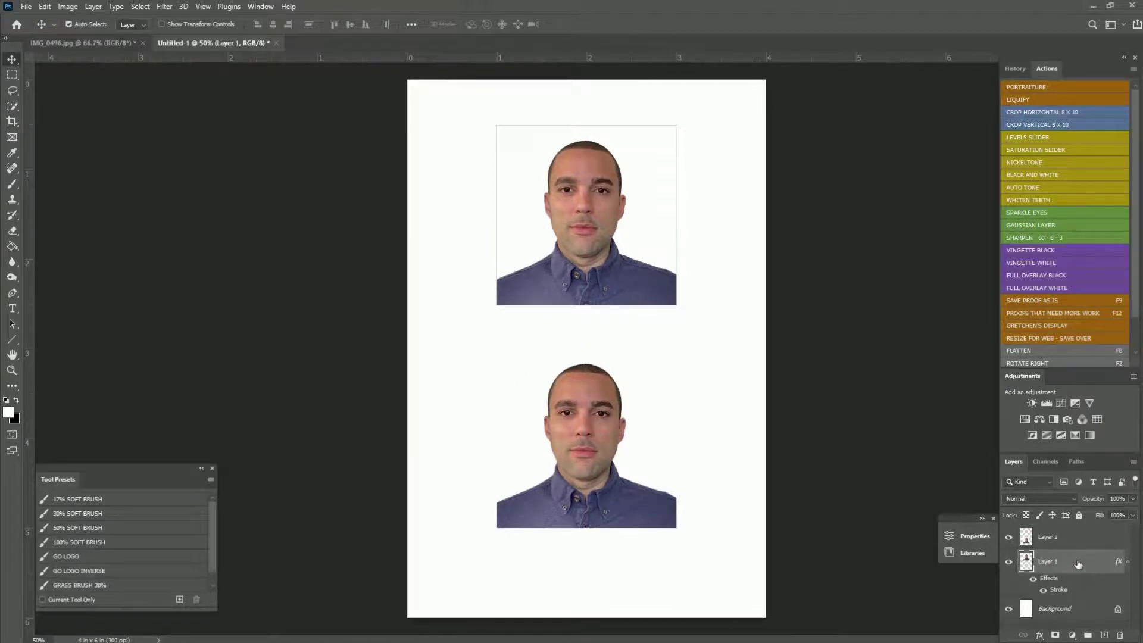
{"action": "right_click", "coordinate": [1081, 563]}
{"action": "left_click", "coordinate": [1048, 328]}
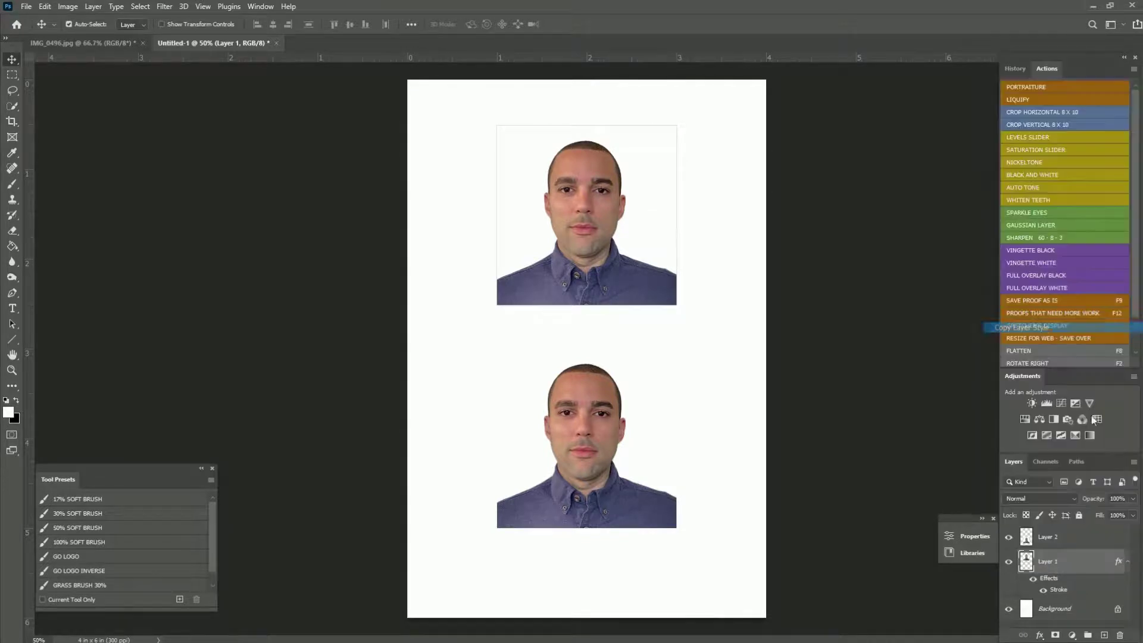
{"action": "left_click", "coordinate": [1085, 537]}
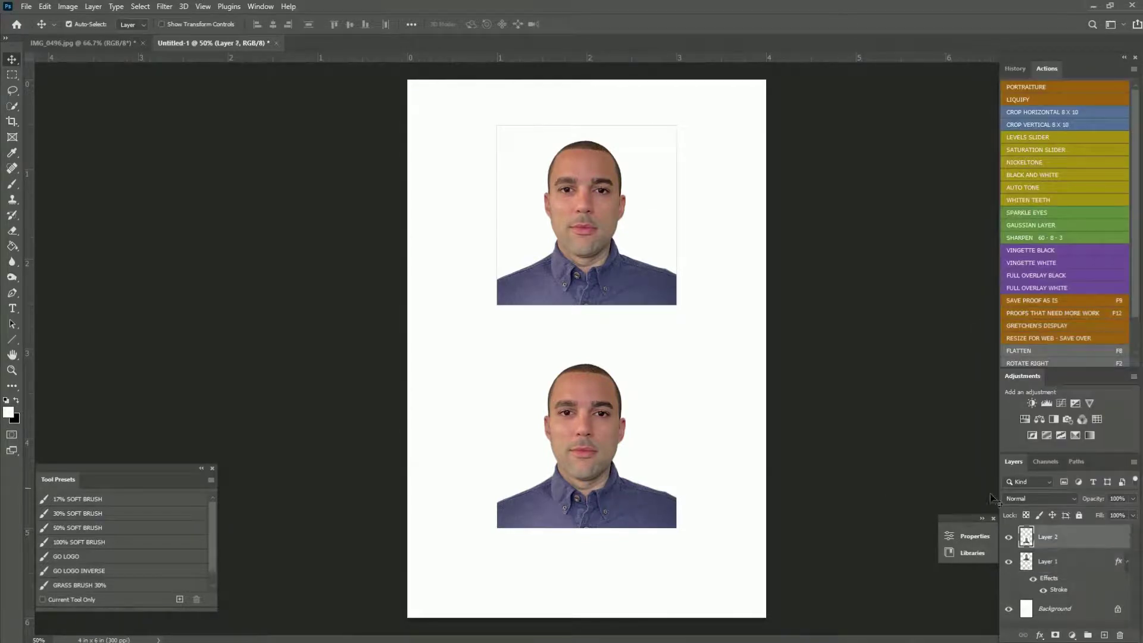
{"action": "right_click", "coordinate": [1087, 538]}
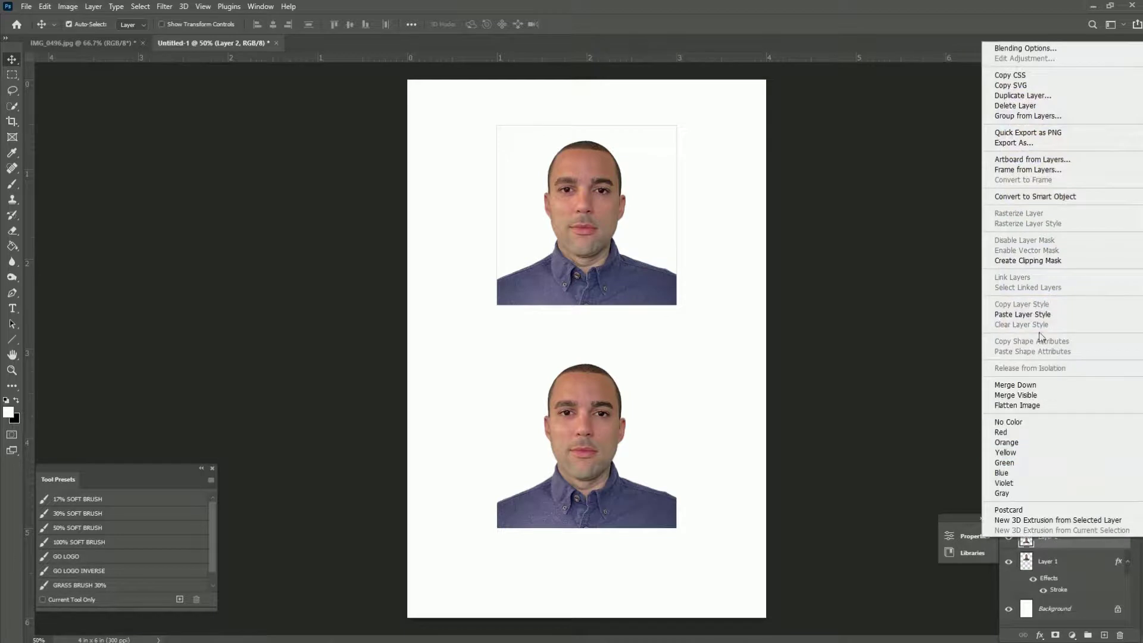
{"action": "left_click", "coordinate": [1039, 315]}
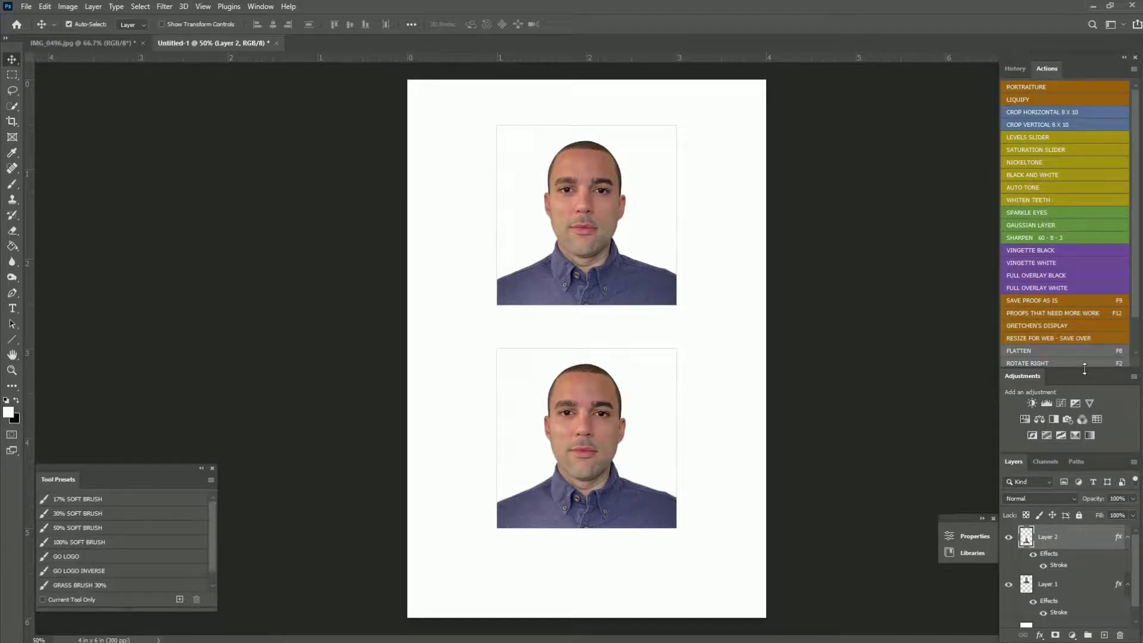
Hide and then re-show the Layers panel from the Window menu
{"action": "left_click", "coordinate": [261, 7]}
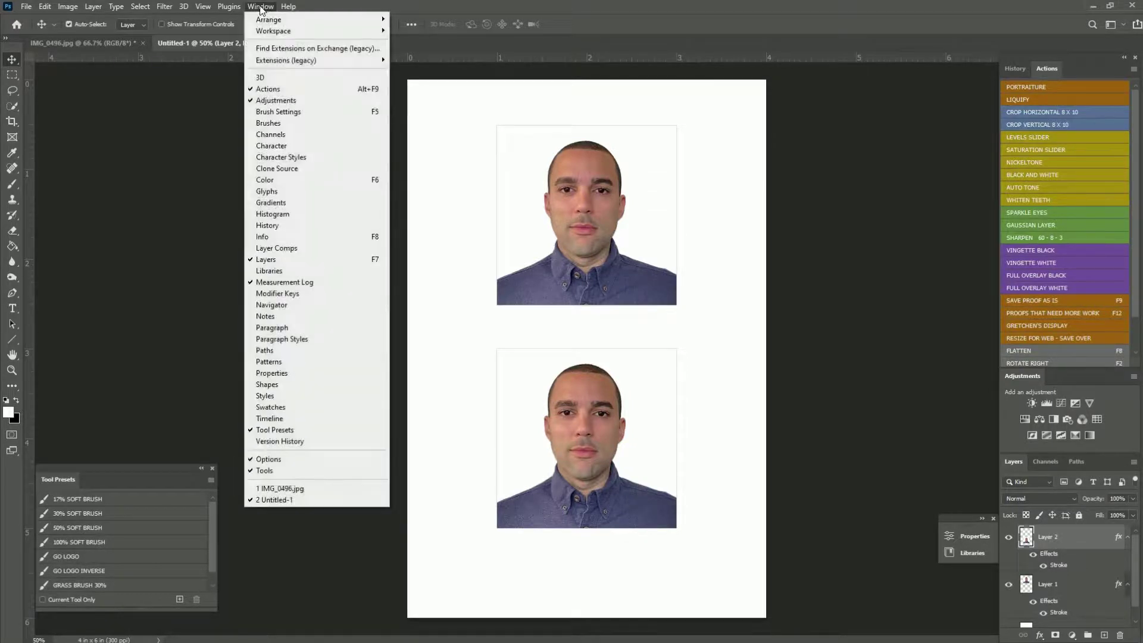
{"action": "left_click", "coordinate": [279, 263]}
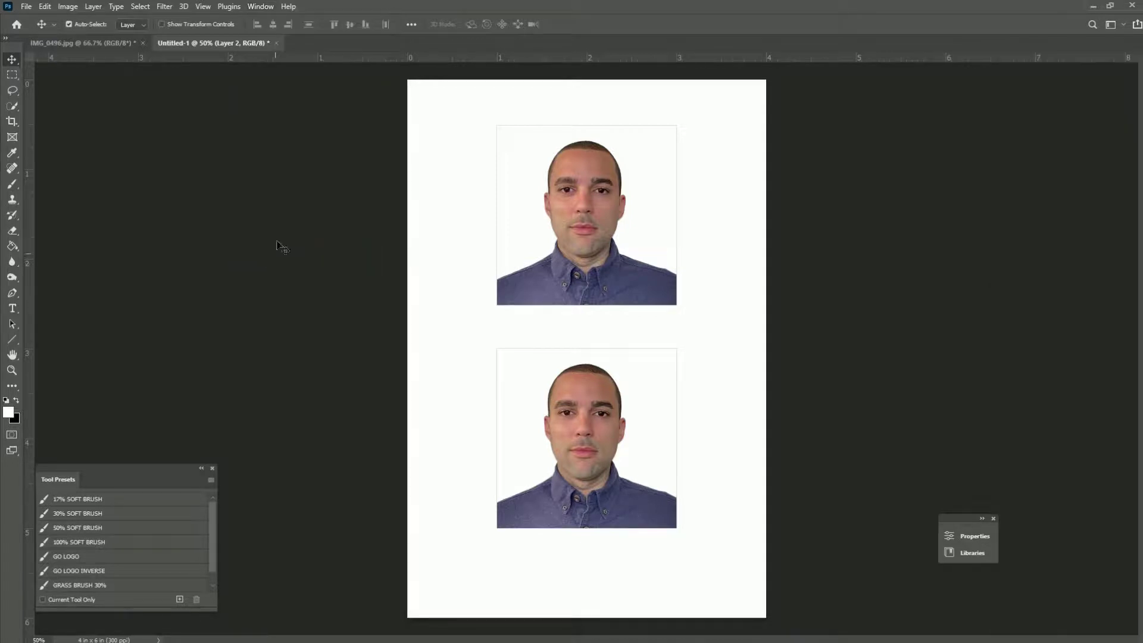
{"action": "left_click", "coordinate": [250, 8]}
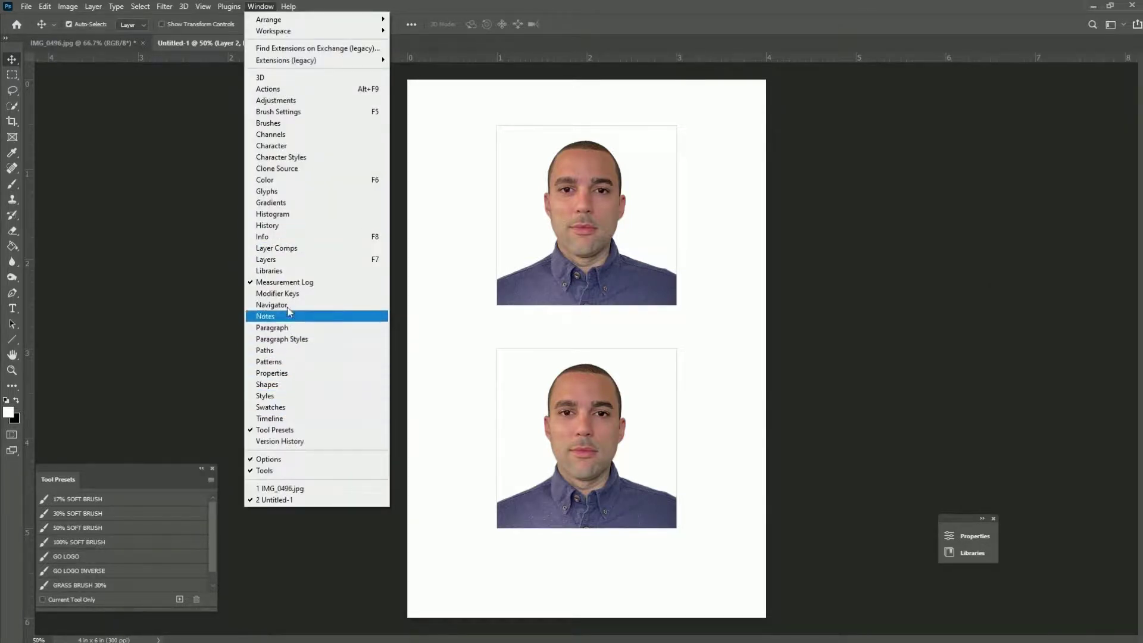
{"action": "left_click", "coordinate": [292, 261]}
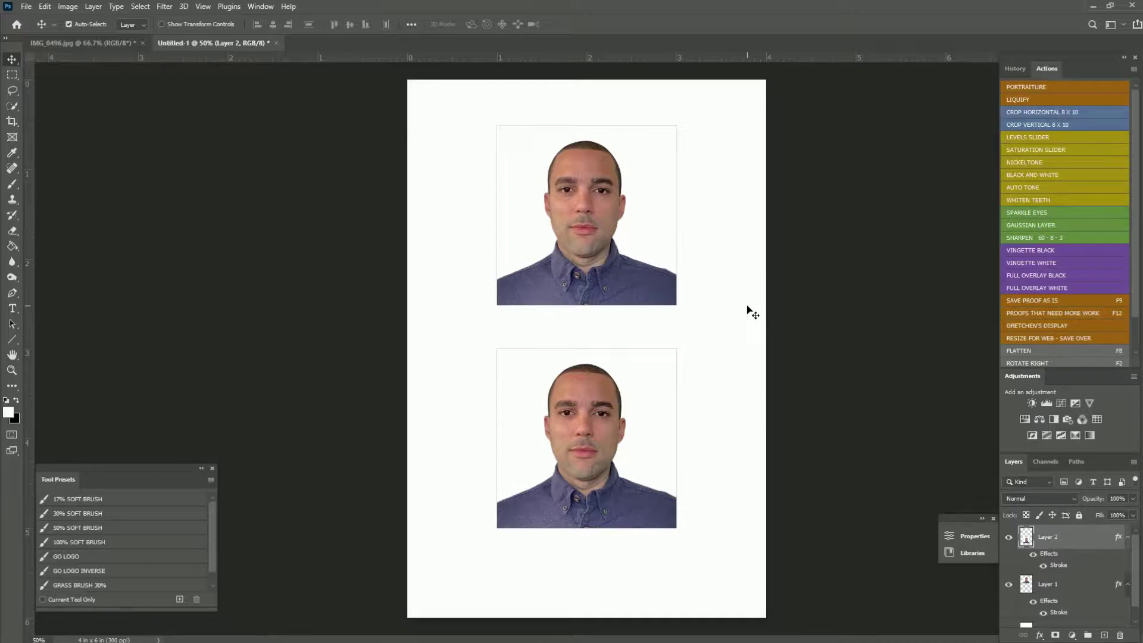
Save the sheet as the JPEG 'Passport Photo 120620', accepting the default JPEG options
{"action": "left_click", "coordinate": [28, 6]}
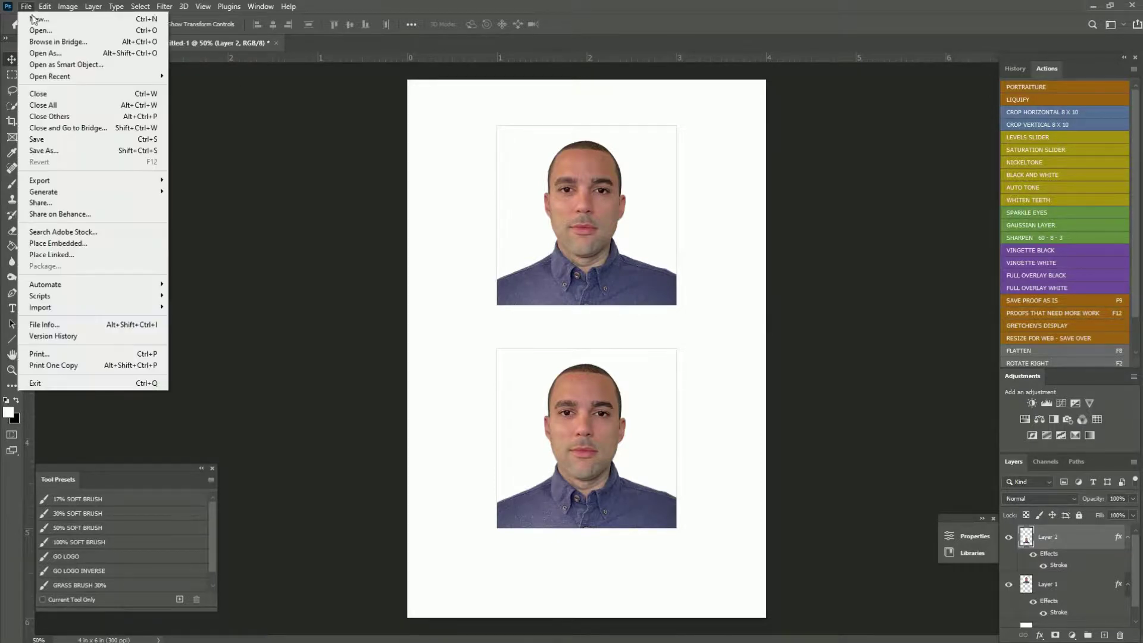
{"action": "left_click", "coordinate": [64, 153]}
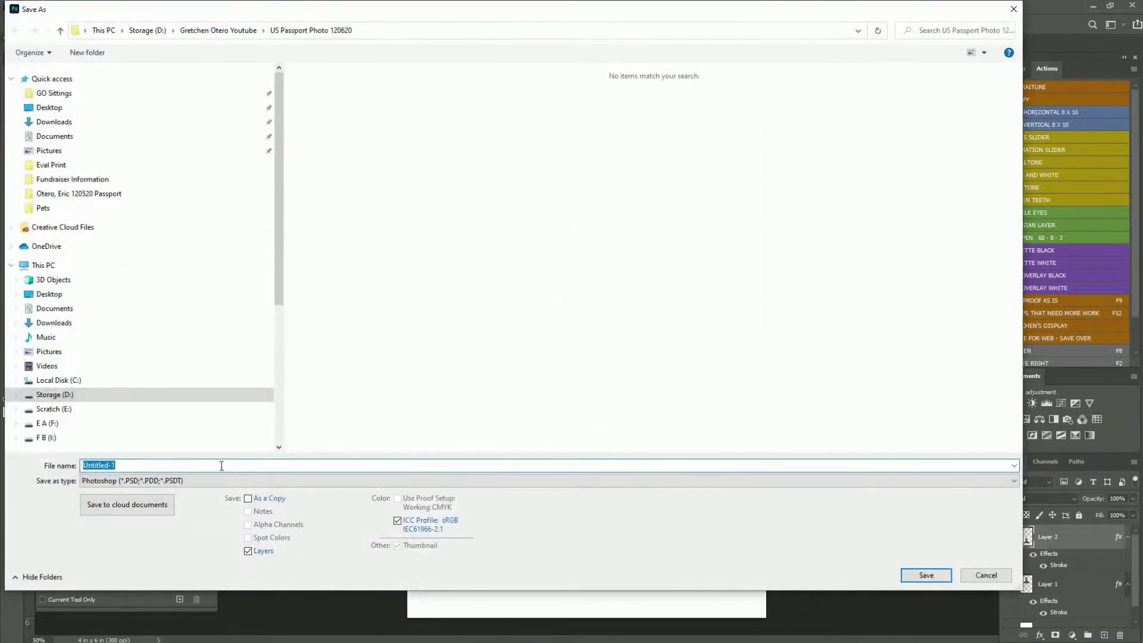
{"action": "type", "text": "Passport"}
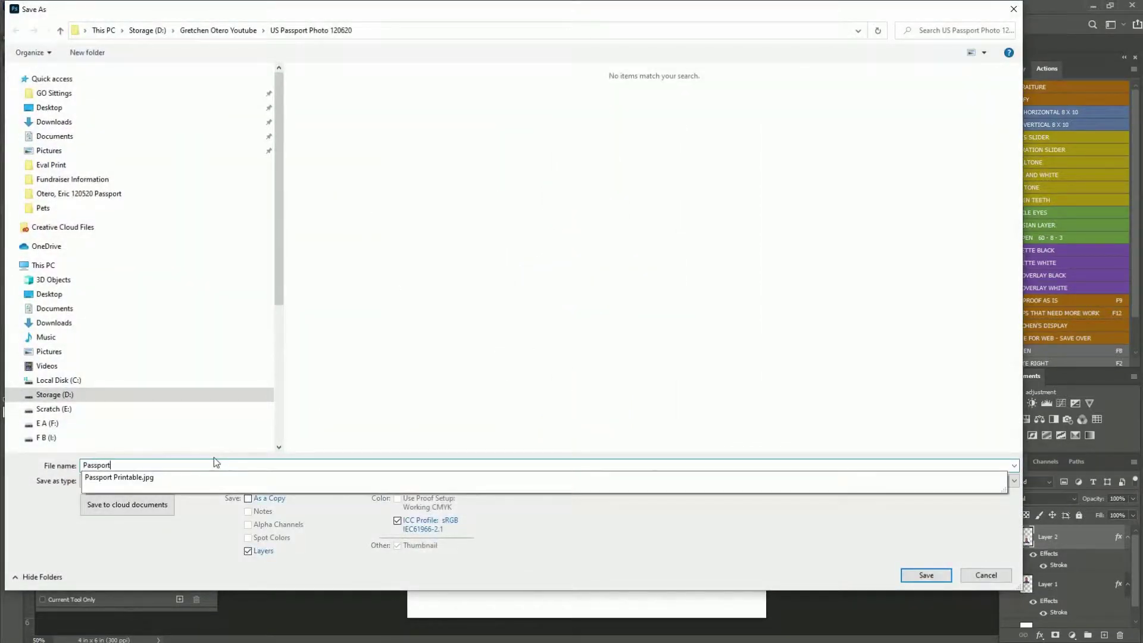
{"action": "type", "text": " Photo "}
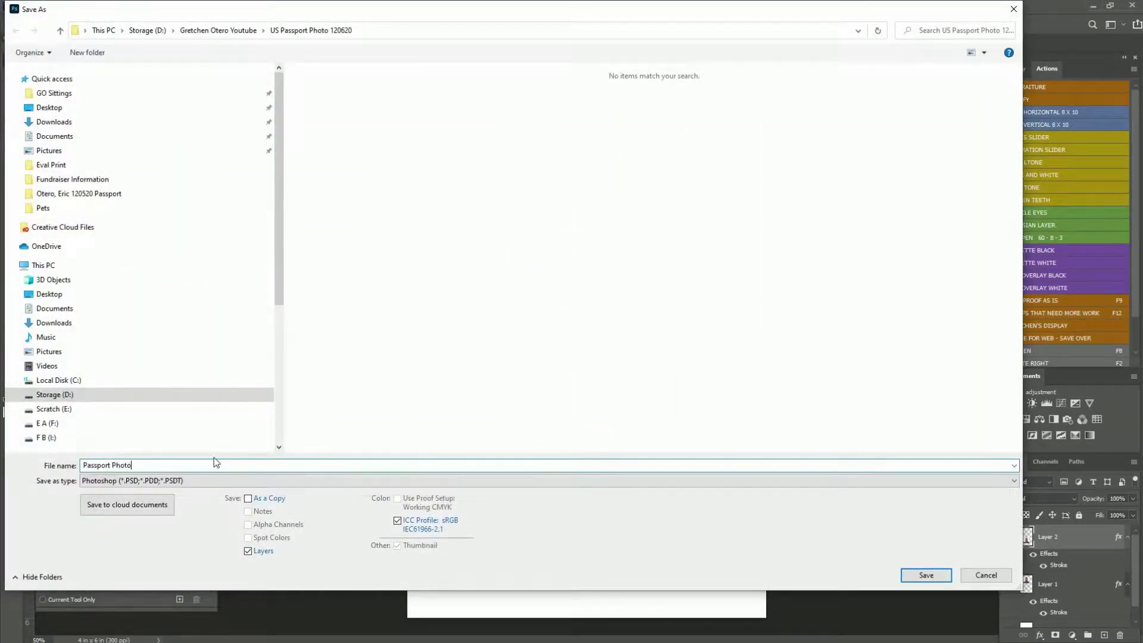
{"action": "type", "text": "120620"}
{"action": "key", "text": "Tab"}
{"action": "key", "text": "j"}
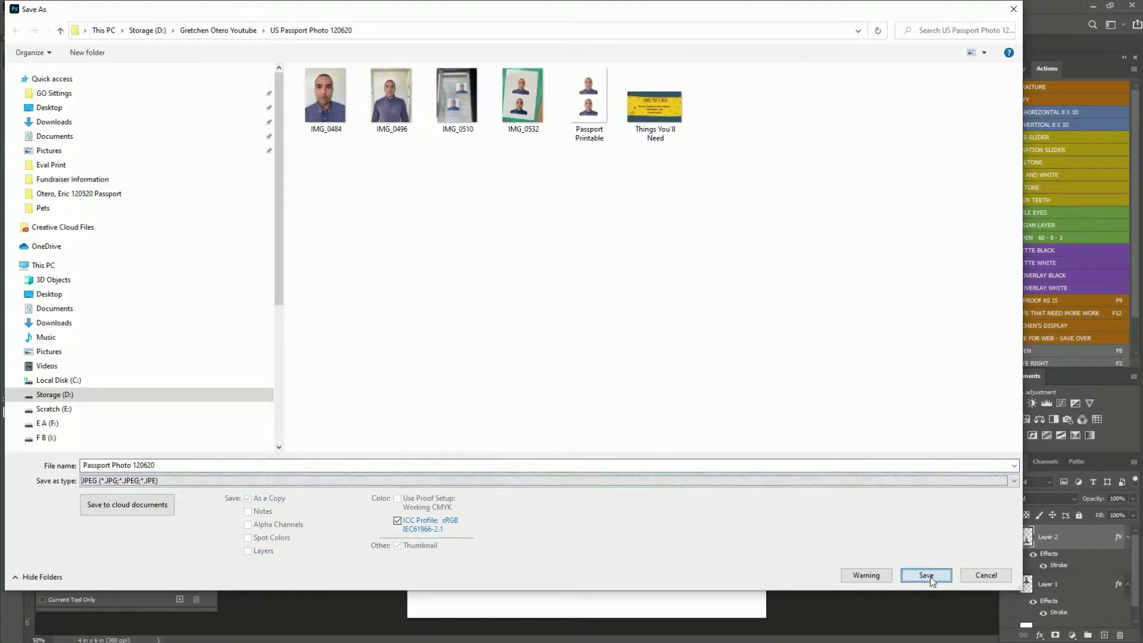
{"action": "left_click", "coordinate": [906, 575]}
{"action": "left_click", "coordinate": [639, 157]}
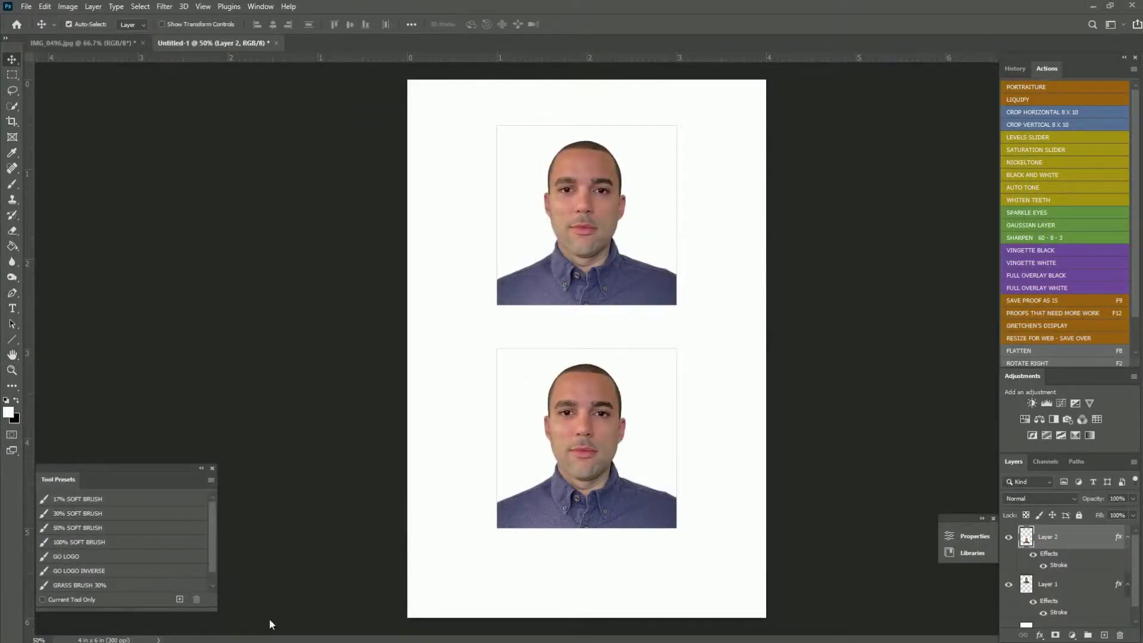
Open the print photos IMG_0532 and IMG_0510
{"action": "left_click", "coordinate": [25, 7]}
{"action": "left_click", "coordinate": [39, 31]}
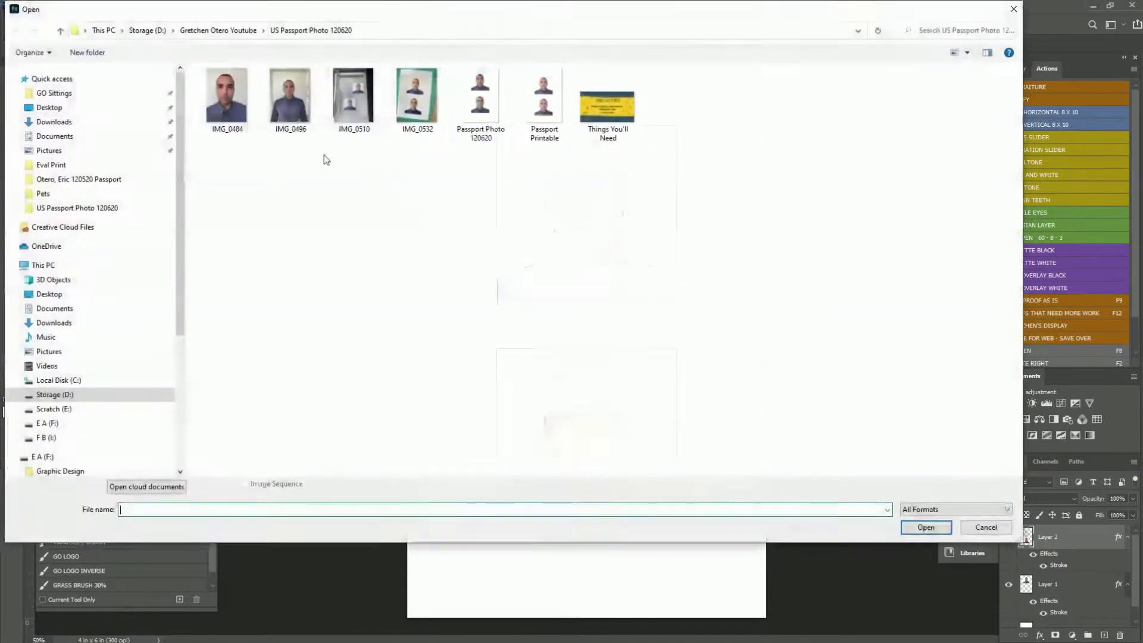
{"action": "left_click", "coordinate": [438, 128]}
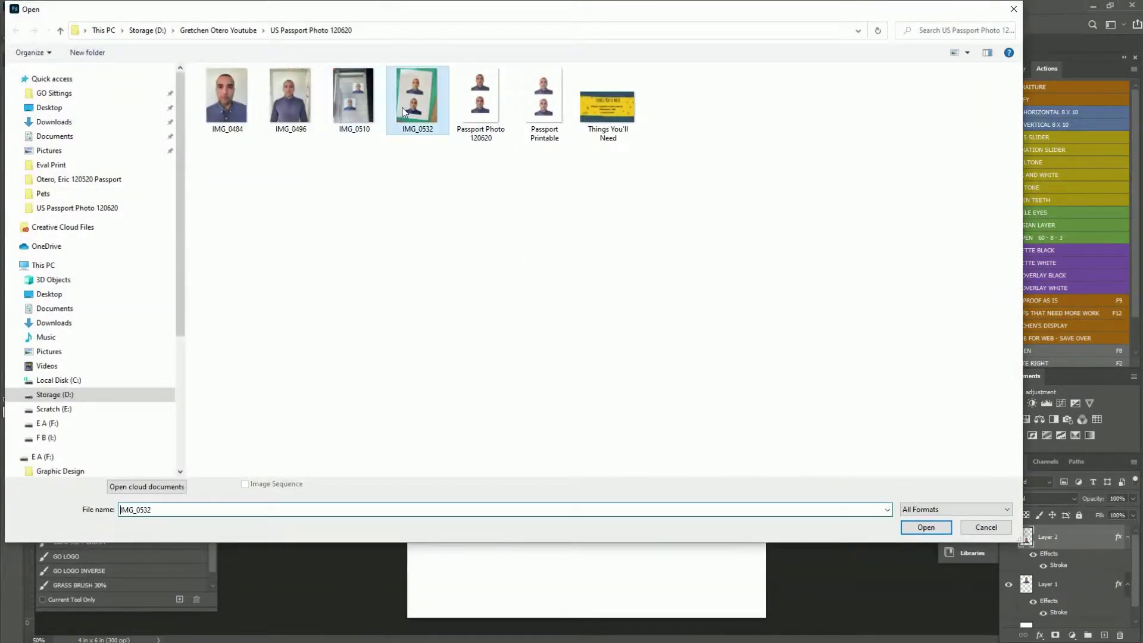
{"action": "left_click", "coordinate": [358, 112], "text": "ctrl"}
{"action": "left_click", "coordinate": [926, 527]}
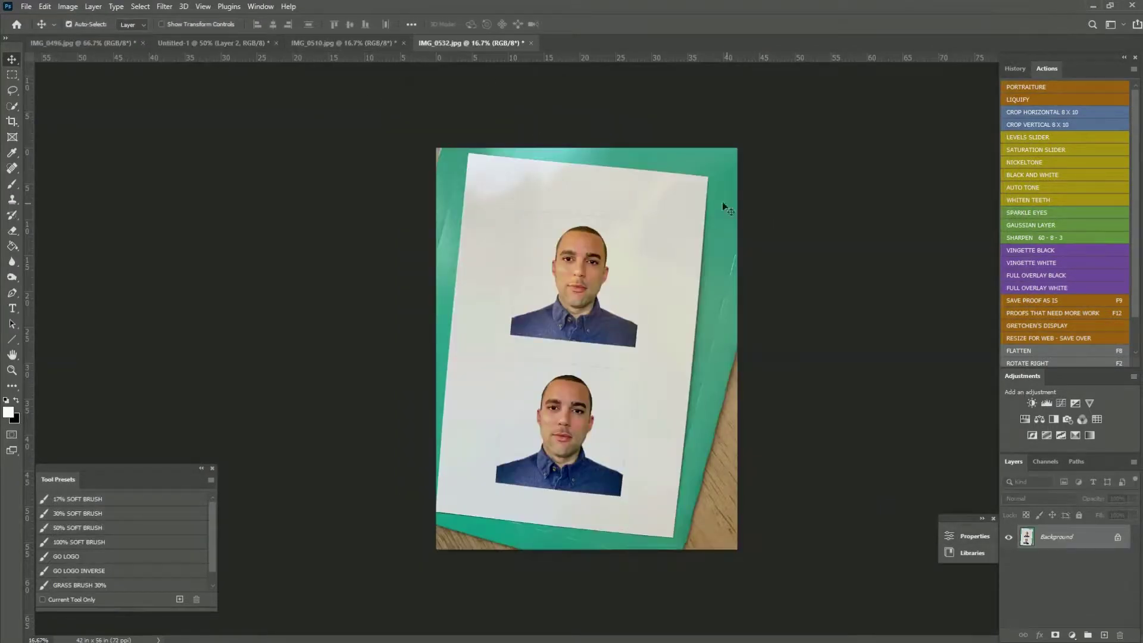
{"action": "left_click", "coordinate": [375, 48]}
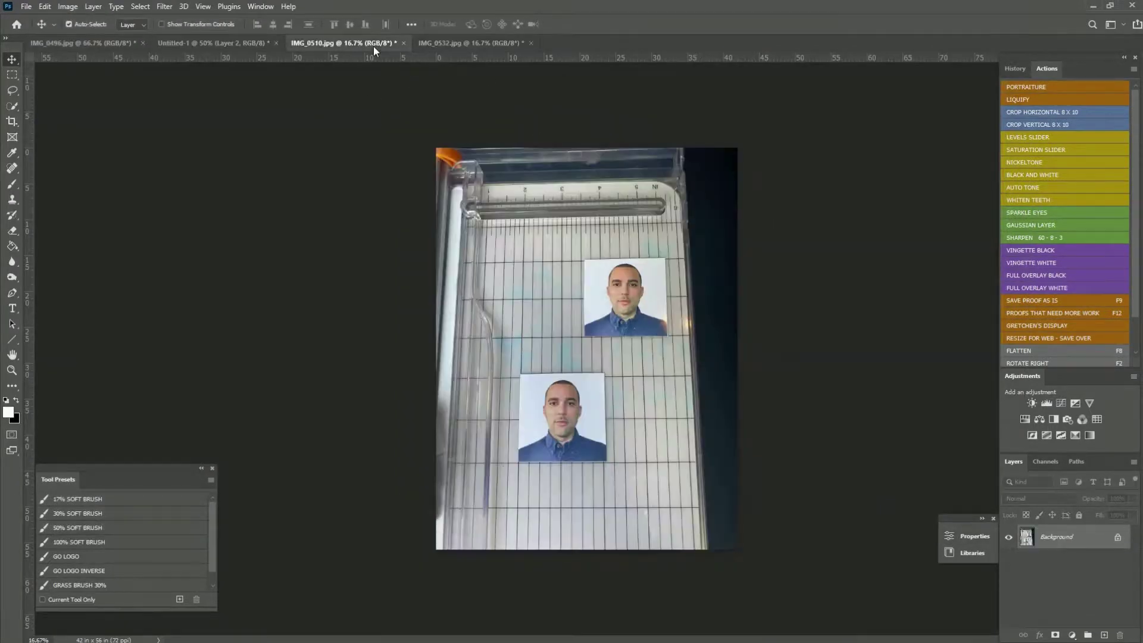
Float the Untitled-1 layout in its own window over the IMG_0532 print photo
{"action": "left_click", "coordinate": [235, 42]}
{"action": "left_click_drag", "start_coordinate": [243, 48], "coordinate": [483, 129]}
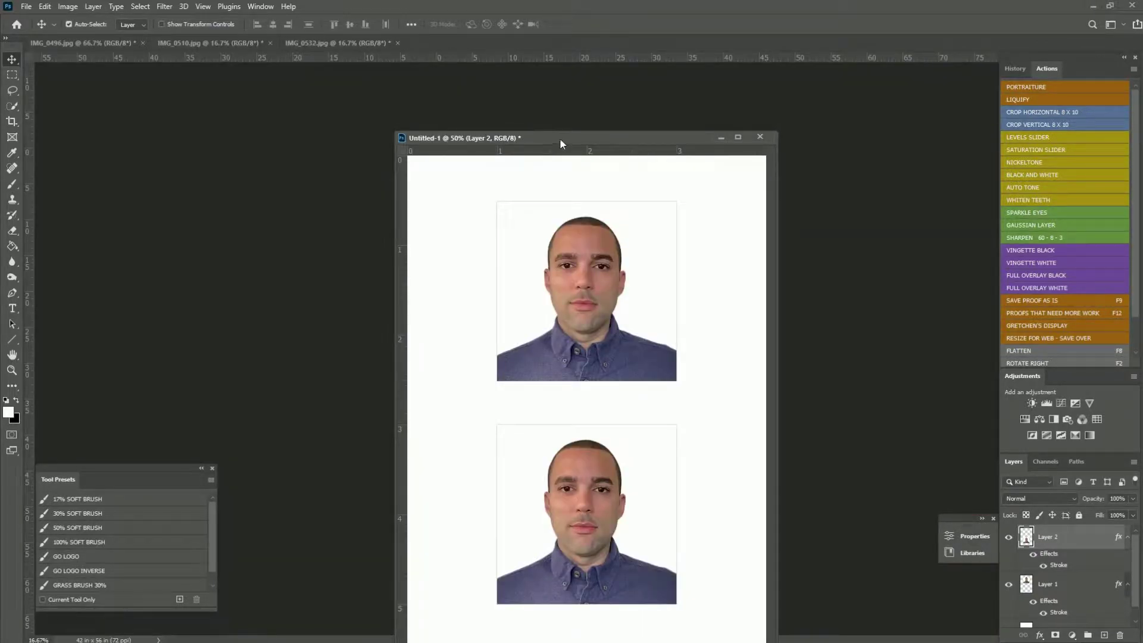
{"action": "left_click_drag", "start_coordinate": [560, 138], "coordinate": [666, 89]}
{"action": "left_click", "coordinate": [337, 45]}
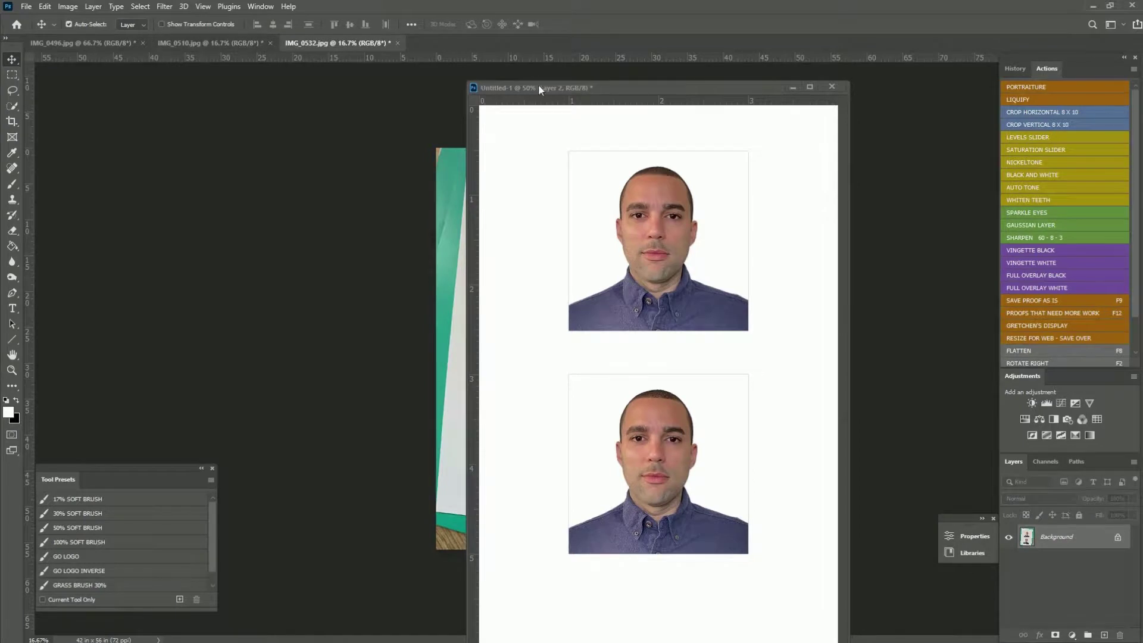
{"action": "left_click_drag", "start_coordinate": [540, 87], "coordinate": [732, 97]}
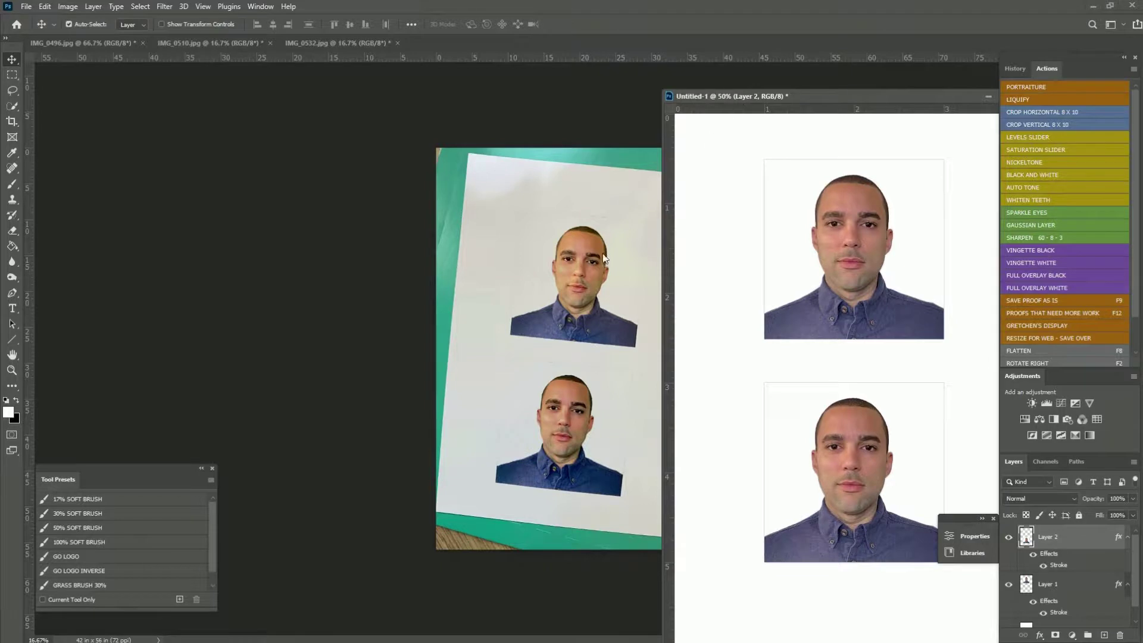
Hide the panels and line the layout window up beside the print photo
{"action": "key", "text": "Tab"}
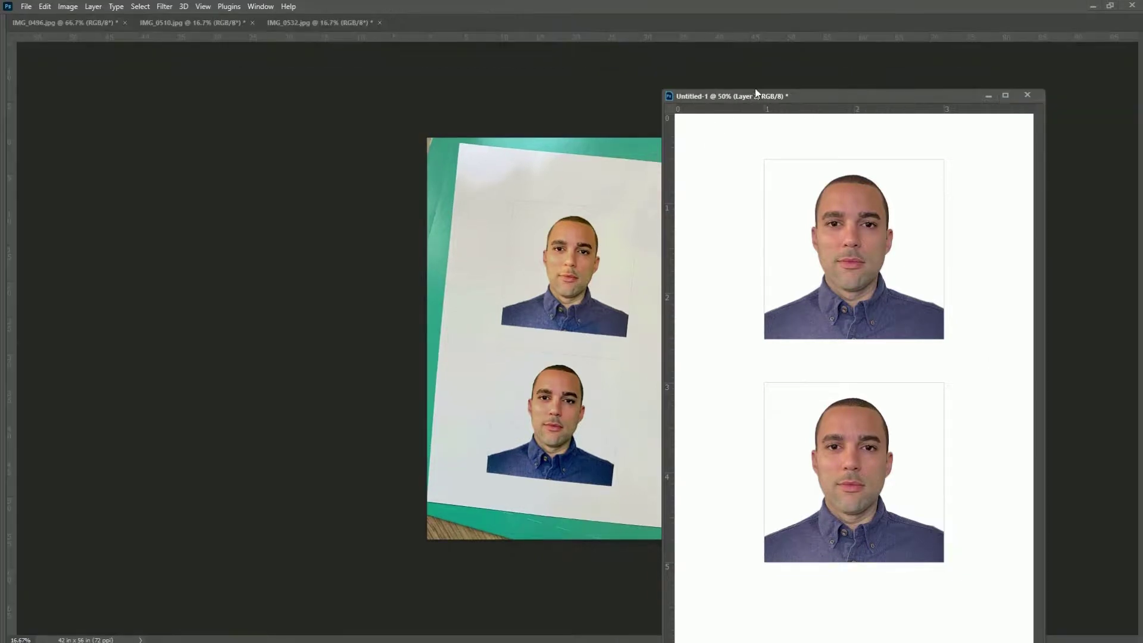
{"action": "left_click_drag", "start_coordinate": [749, 94], "coordinate": [834, 85]}
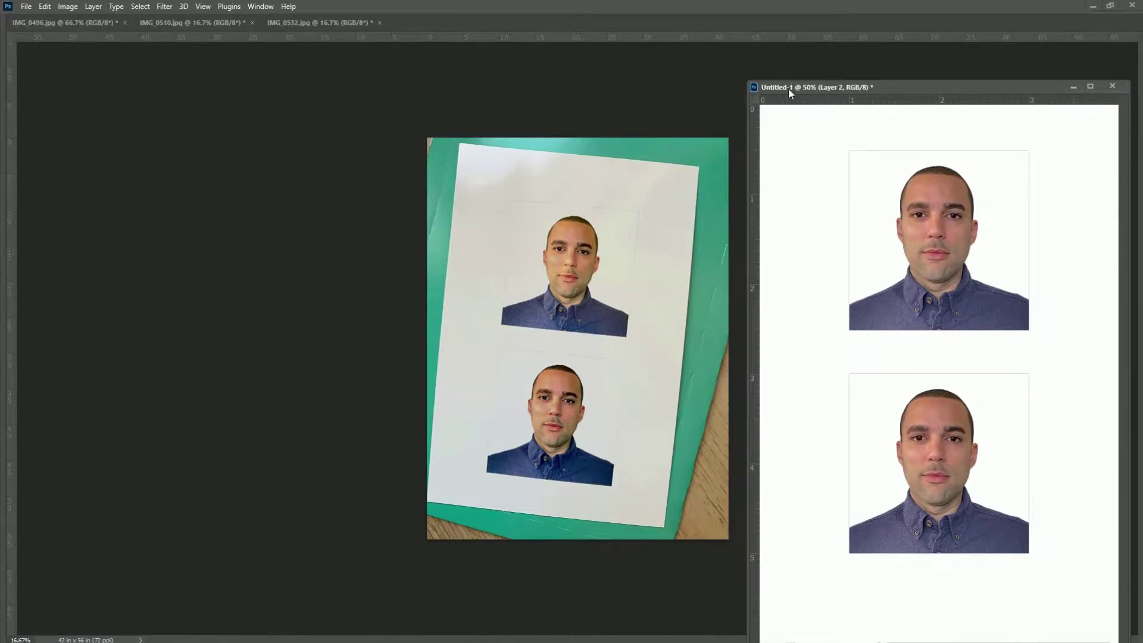
{"action": "left_click_drag", "start_coordinate": [788, 87], "coordinate": [729, 73]}
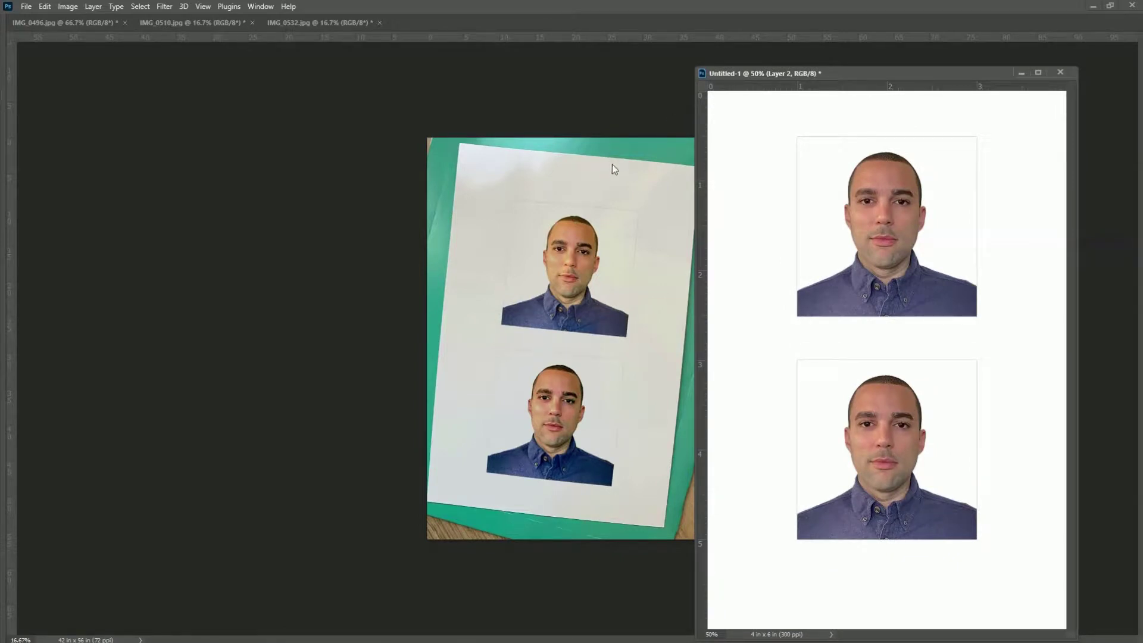
{"action": "left_click_drag", "start_coordinate": [802, 71], "coordinate": [799, 72]}
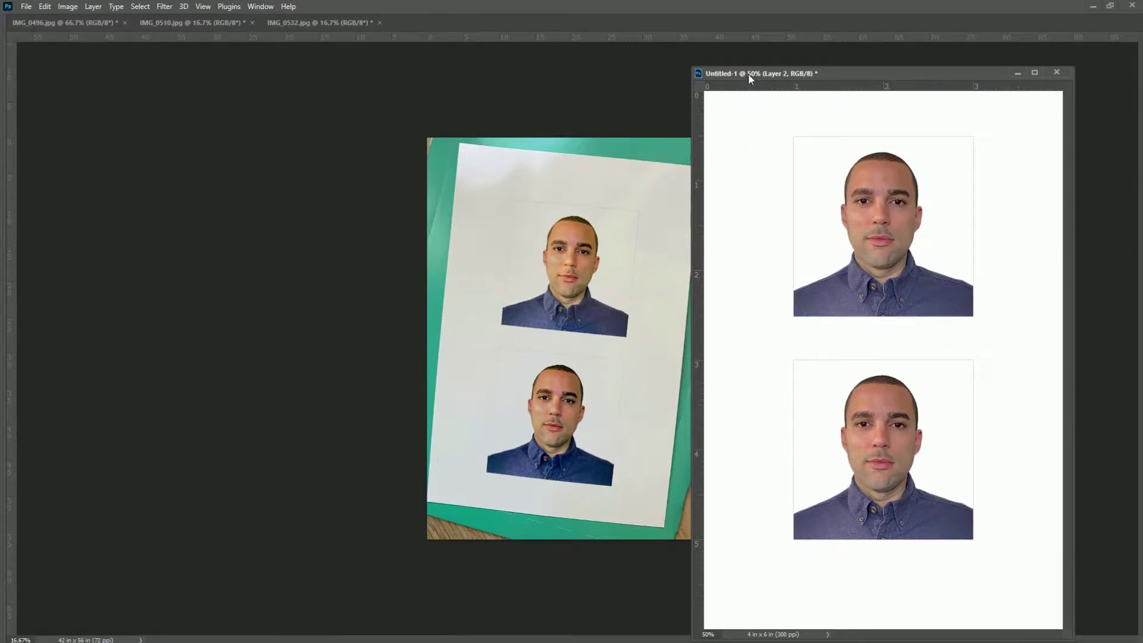
{"action": "left_click_drag", "start_coordinate": [748, 73], "coordinate": [736, 76]}
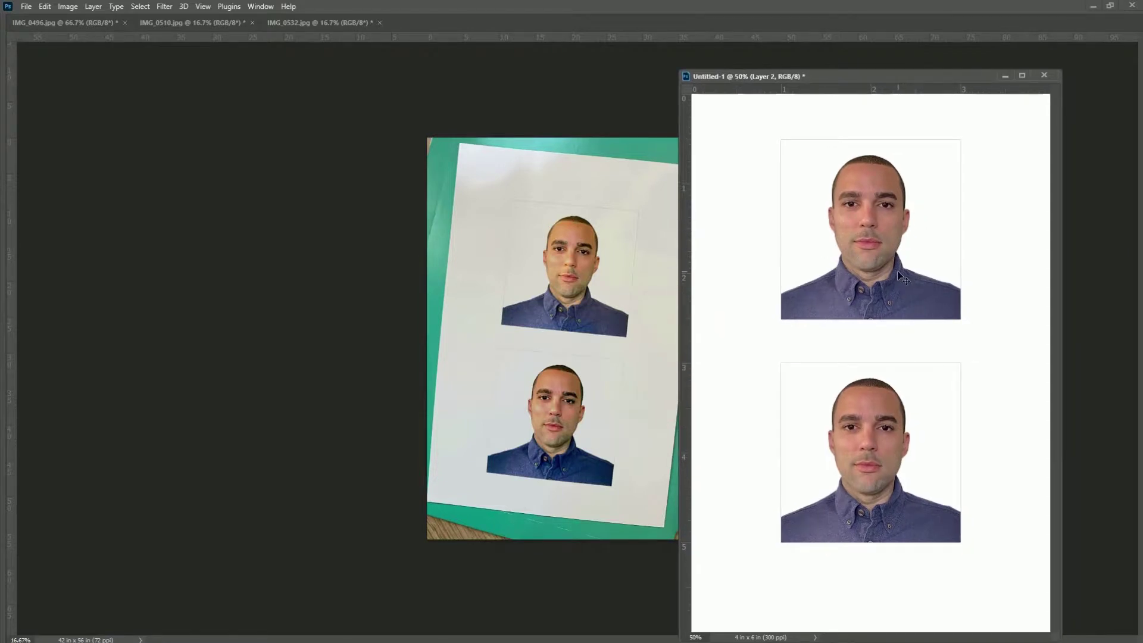
{"action": "left_click_drag", "start_coordinate": [741, 74], "coordinate": [774, 77]}
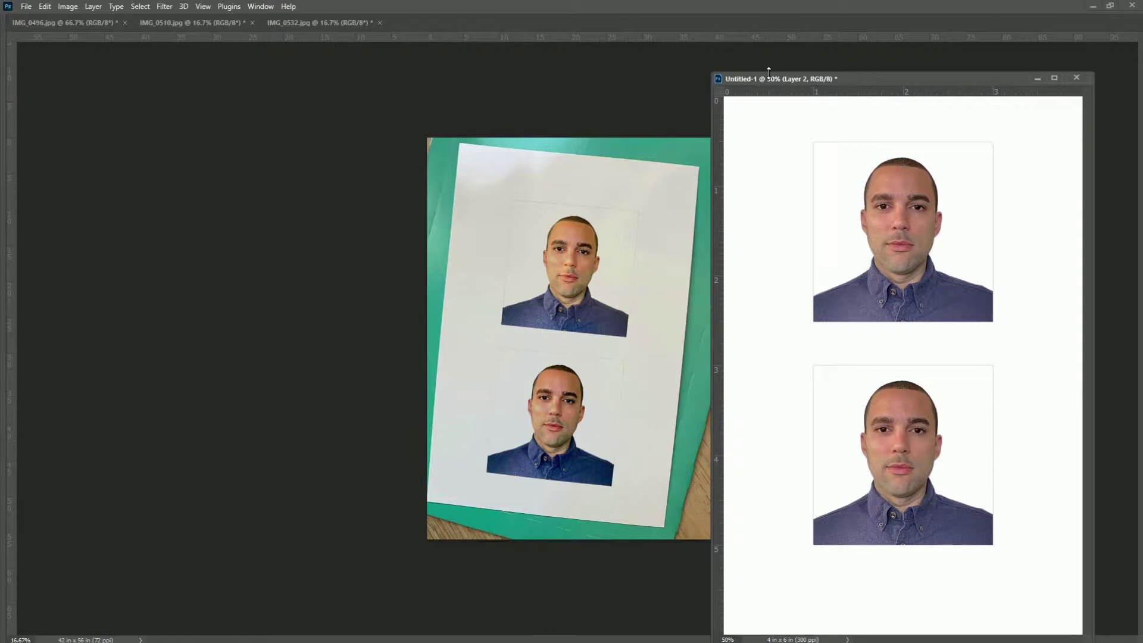
{"action": "mouse_move", "coordinate": [770, 81]}
{"action": "left_mouse_down"}
{"action": "mouse_move", "coordinate": [778, 71]}
{"action": "mouse_move", "coordinate": [756, 72]}
{"action": "left_mouse_up"}
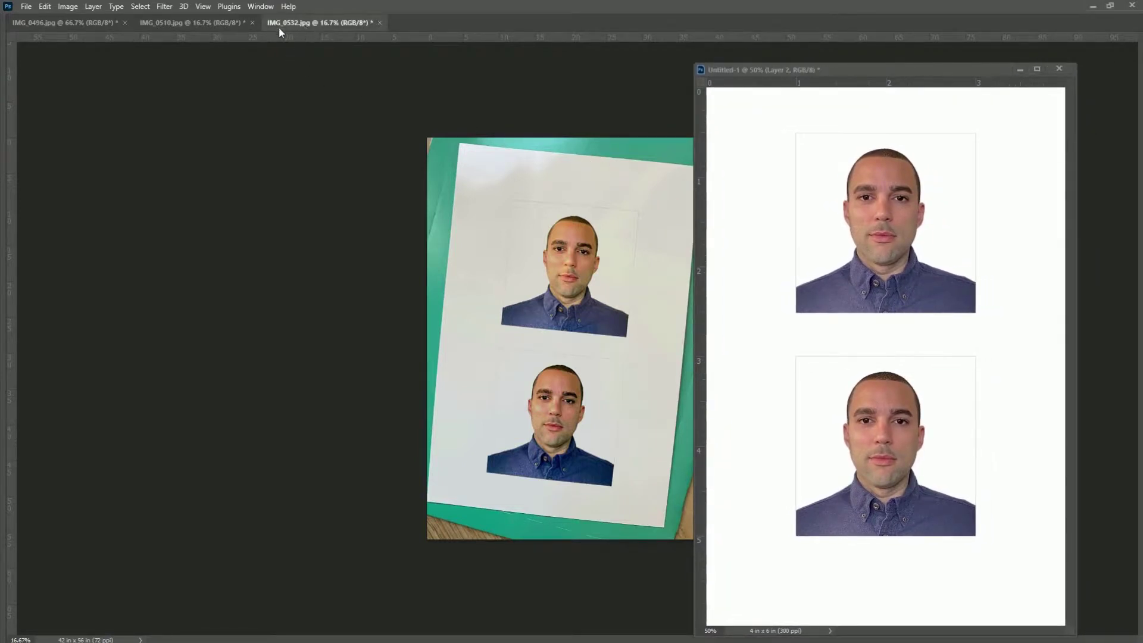
Show IMG_0510.jpg and minimise the floating Untitled-1 window
{"action": "left_click", "coordinate": [202, 24]}
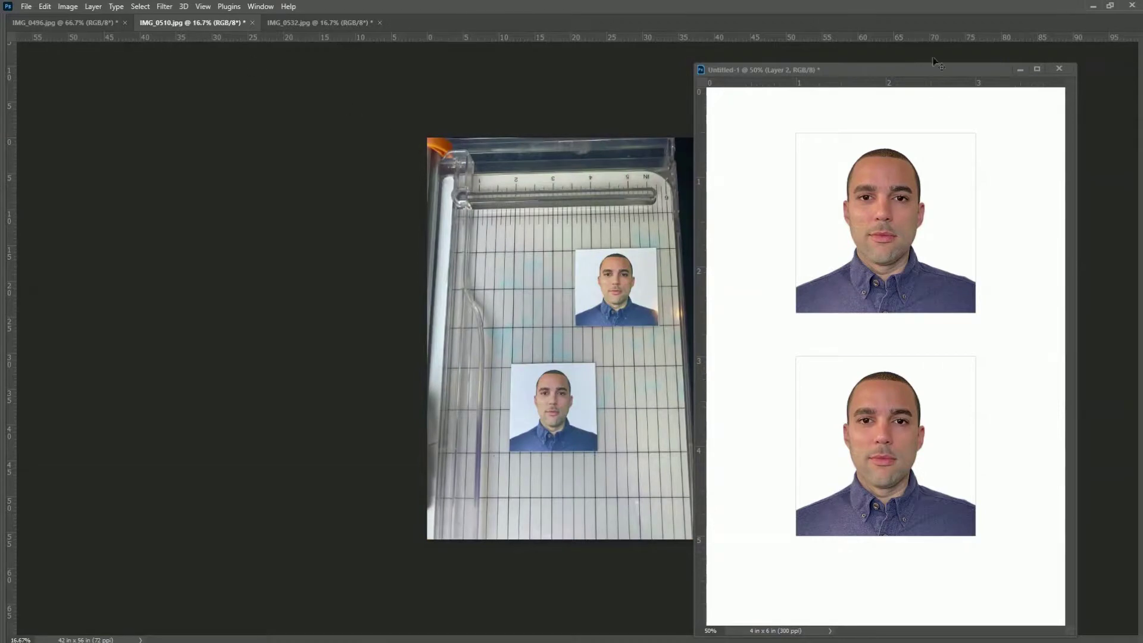
{"action": "left_click", "coordinate": [1020, 70]}
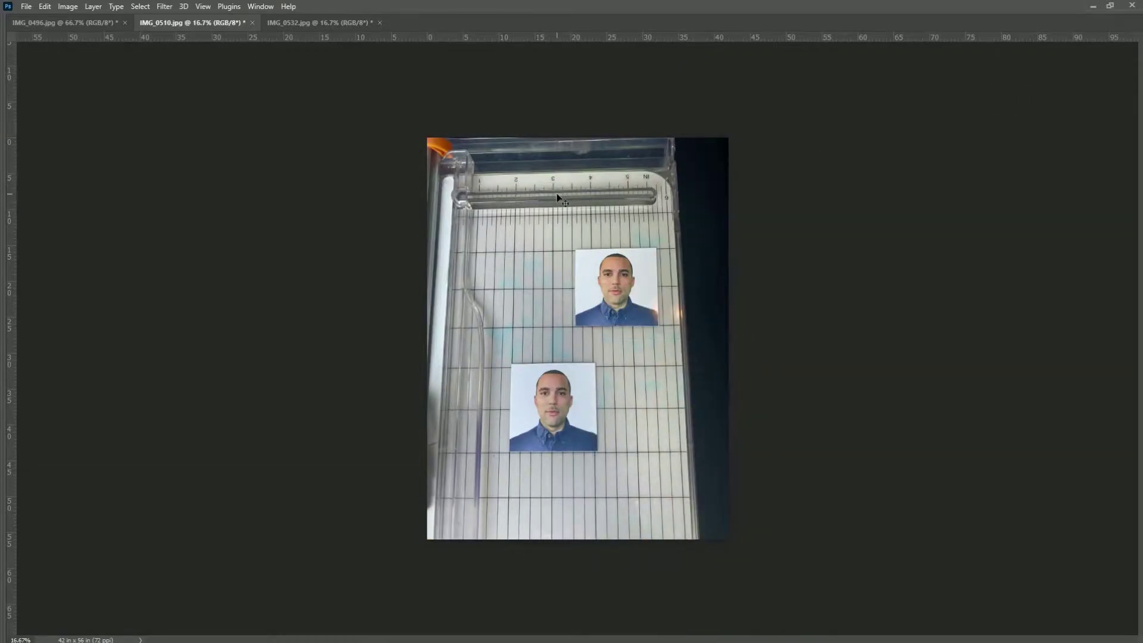